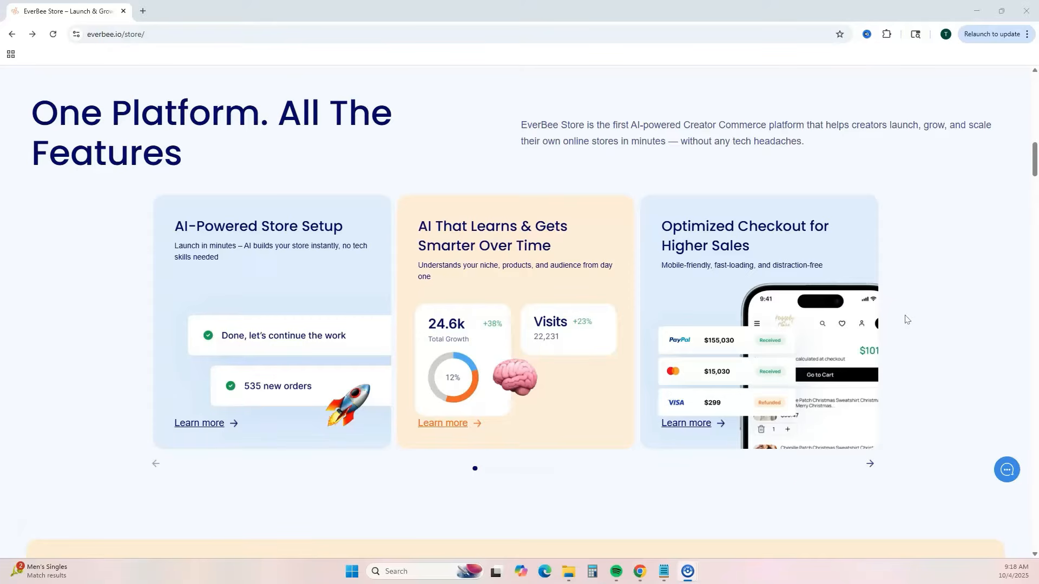
- Look through the EverBee Store feature cards and compare the features included in the monthly pricing plans
click(869, 465)
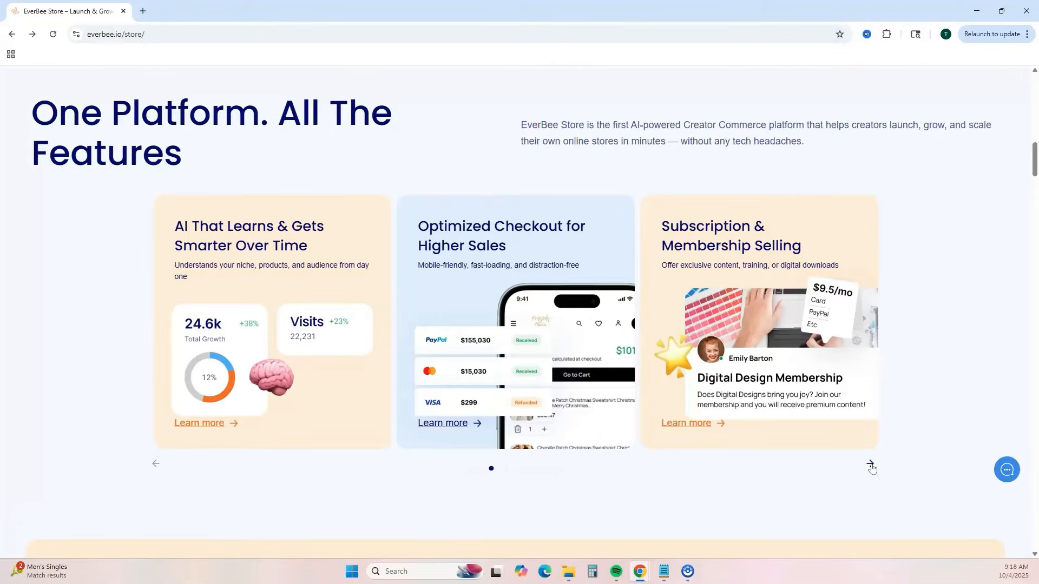
click(869, 466)
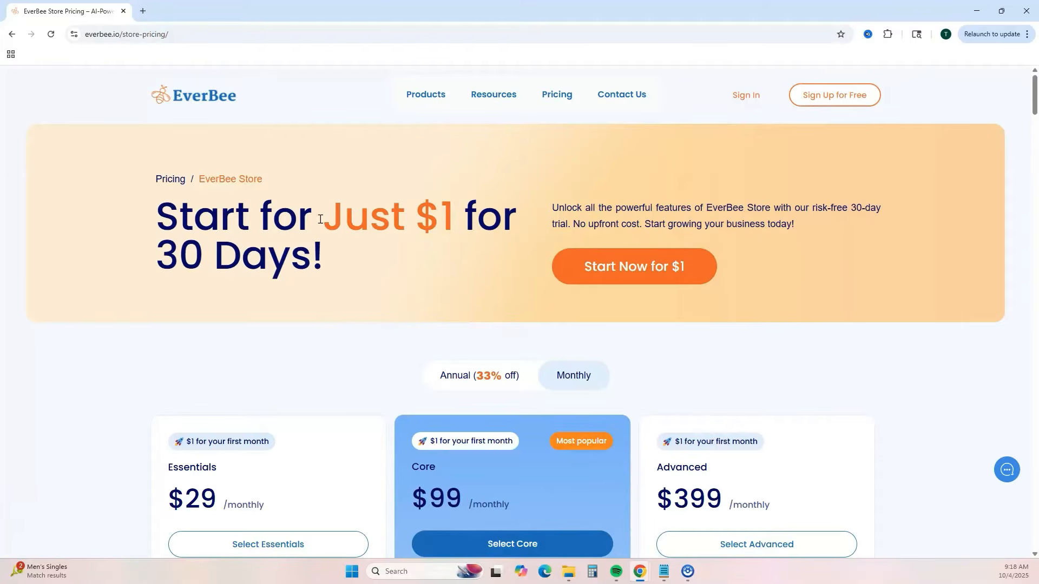
scroll(320, 219, down, 4)
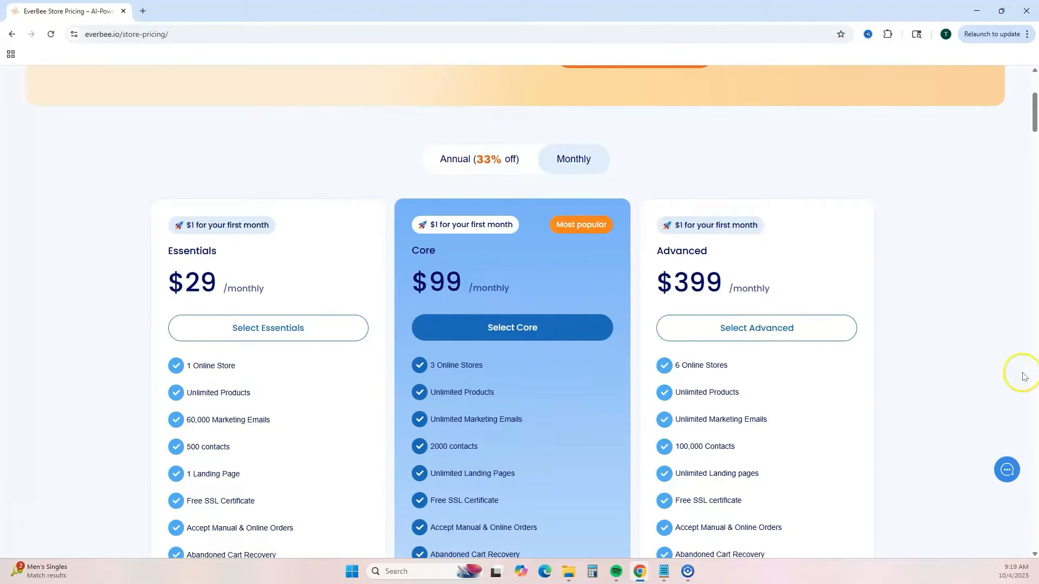
scroll(987, 359, down, 10)
scroll(988, 361, down, 14)
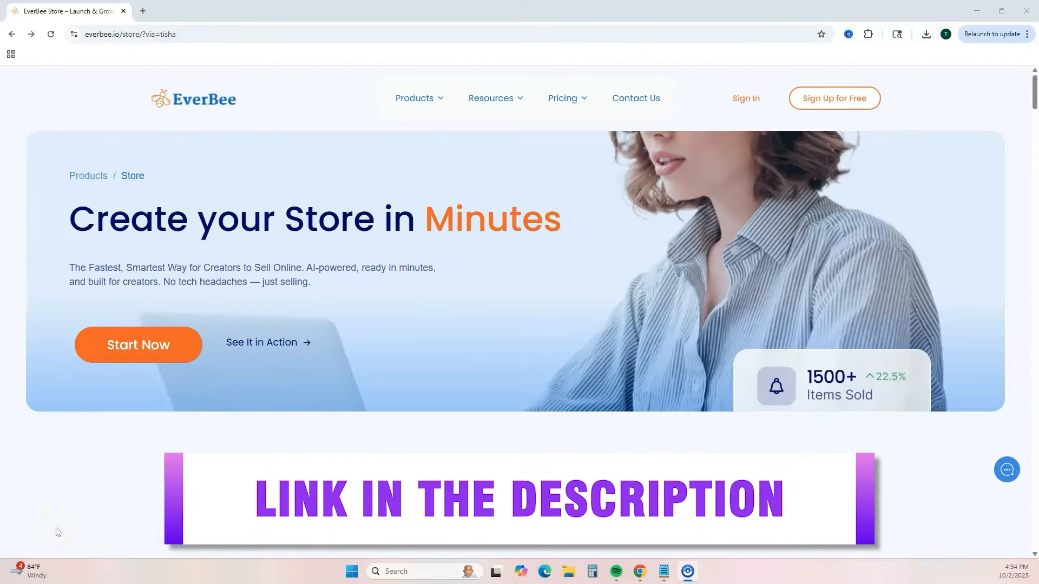
- Sign up for free and generate a website with AI from "I want to help busy working women who work full time start a digital product business"
click(837, 99)
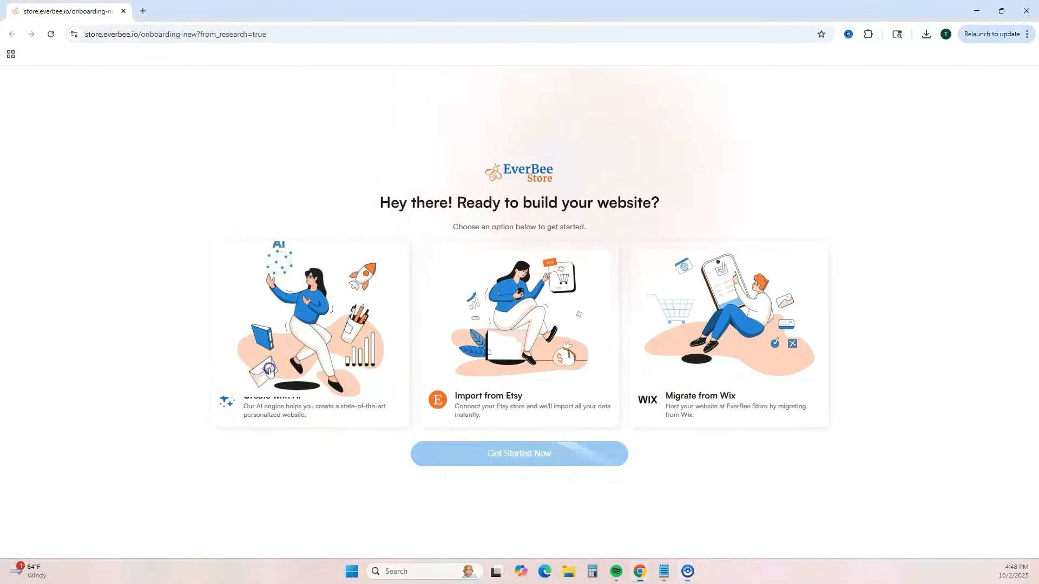
click(357, 360)
click(457, 465)
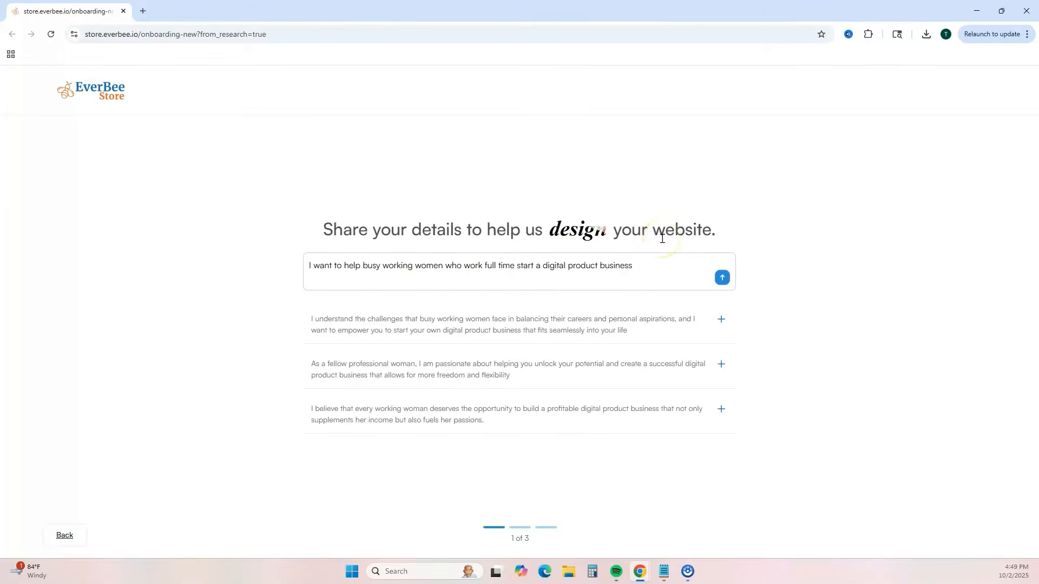
key(Return)
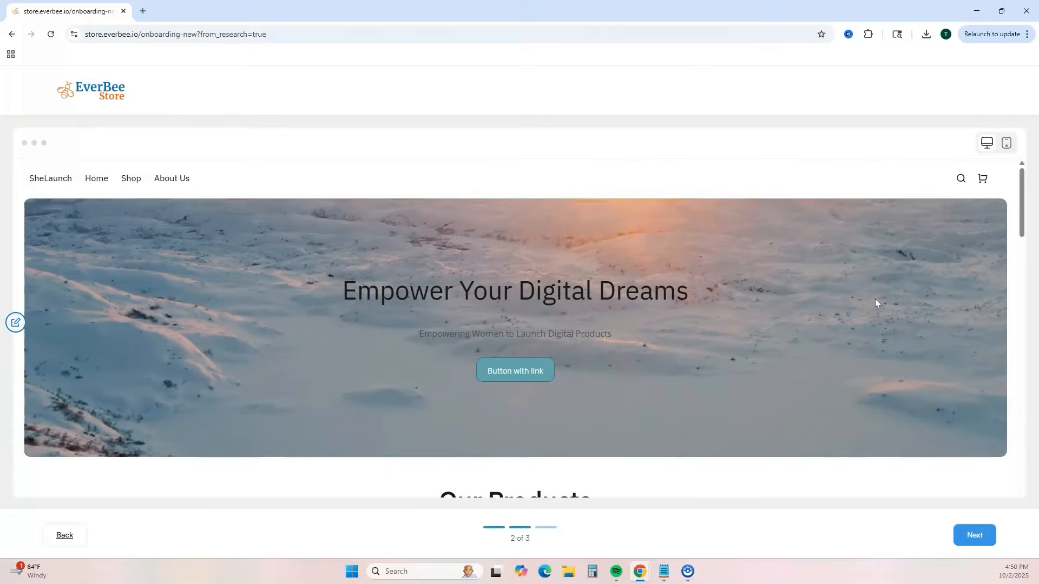
- Review the generated homepage in the desktop preview, from the hero banner through the products to the community section
scroll(875, 301, down, 1)
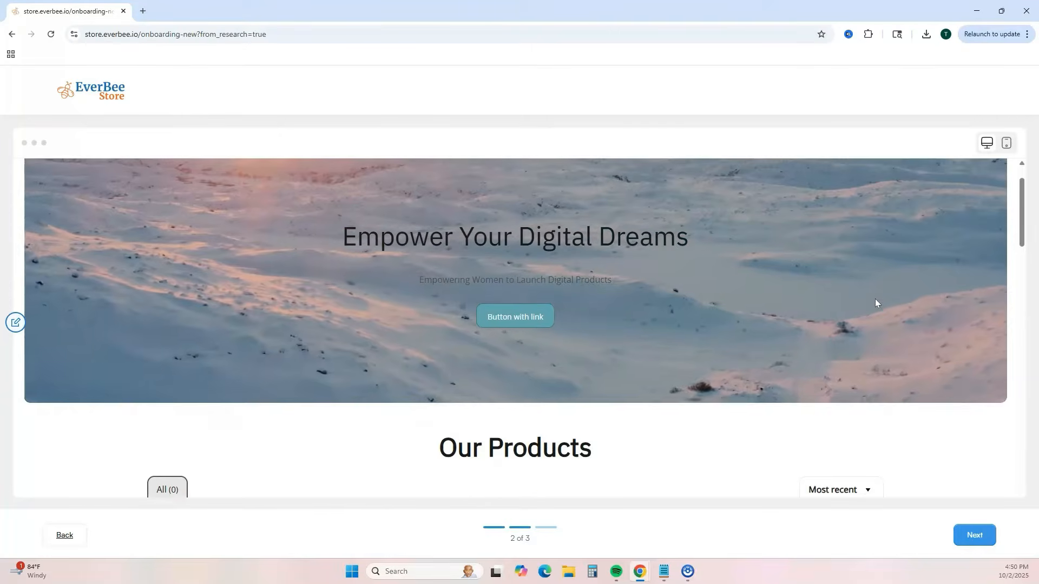
scroll(875, 301, down, 2)
scroll(876, 302, down, 5)
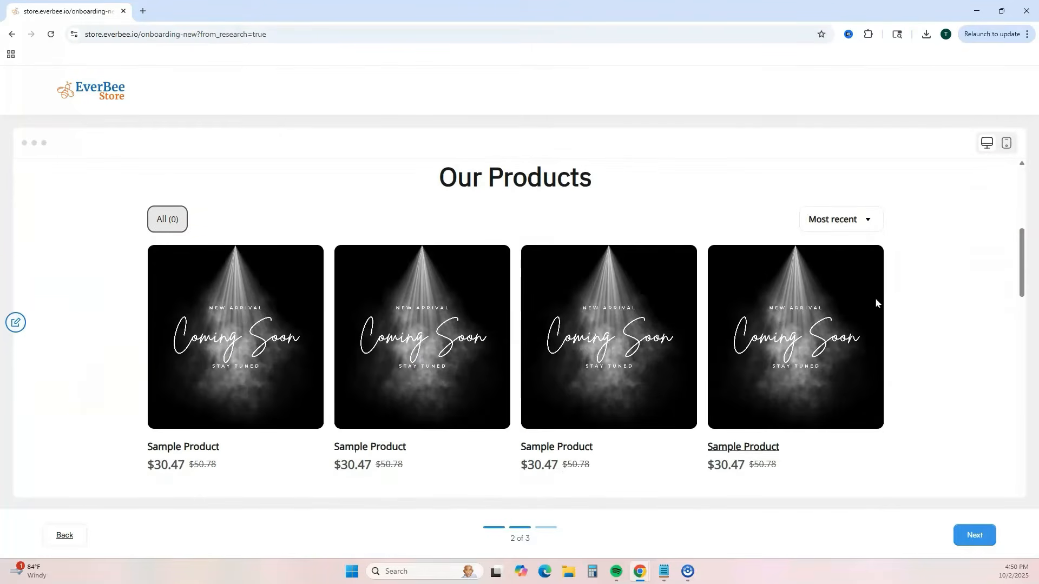
scroll(882, 306, down, 10)
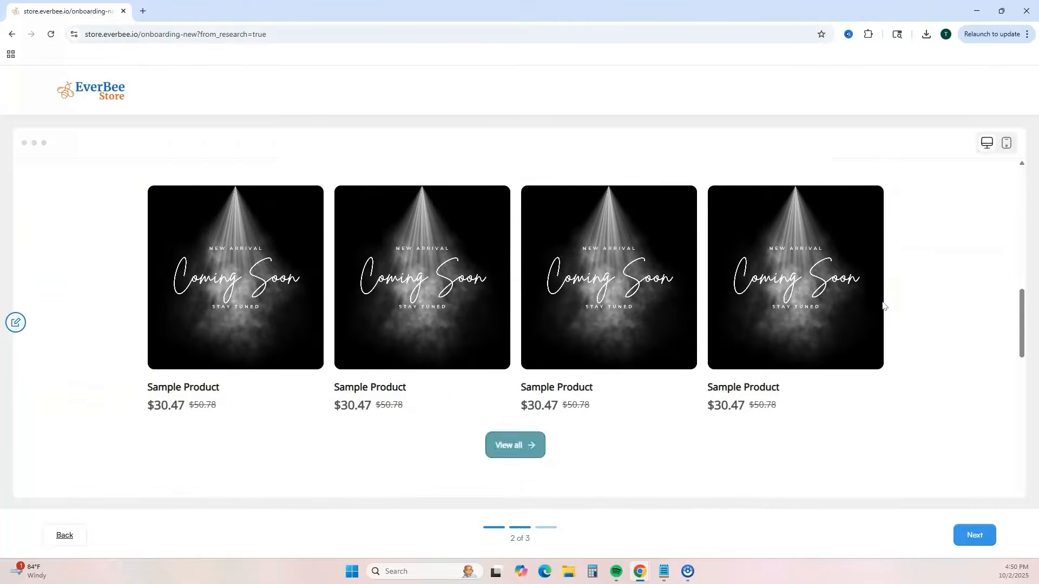
scroll(882, 306, down, 8)
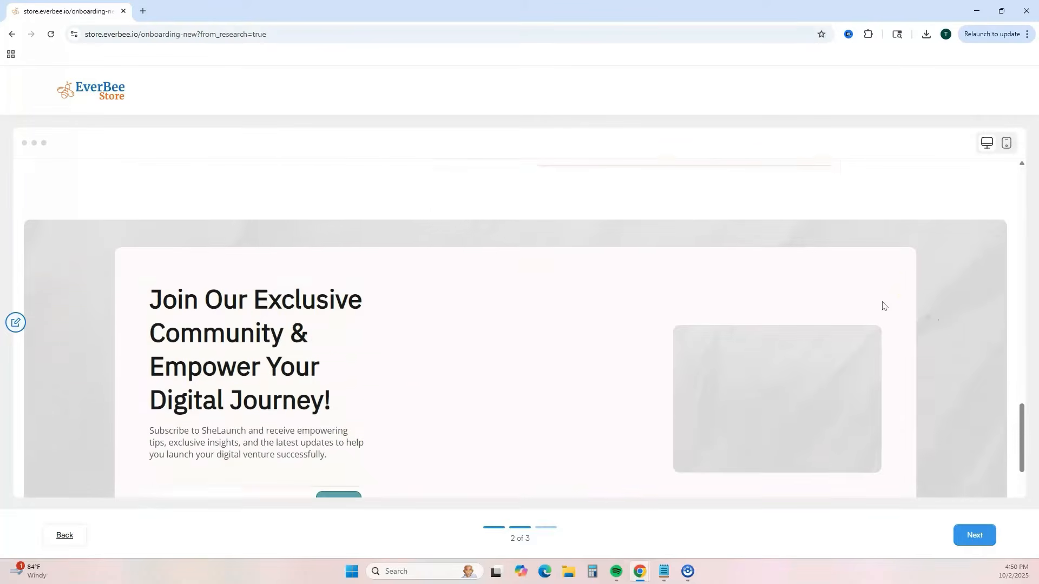
scroll(882, 306, up, 20)
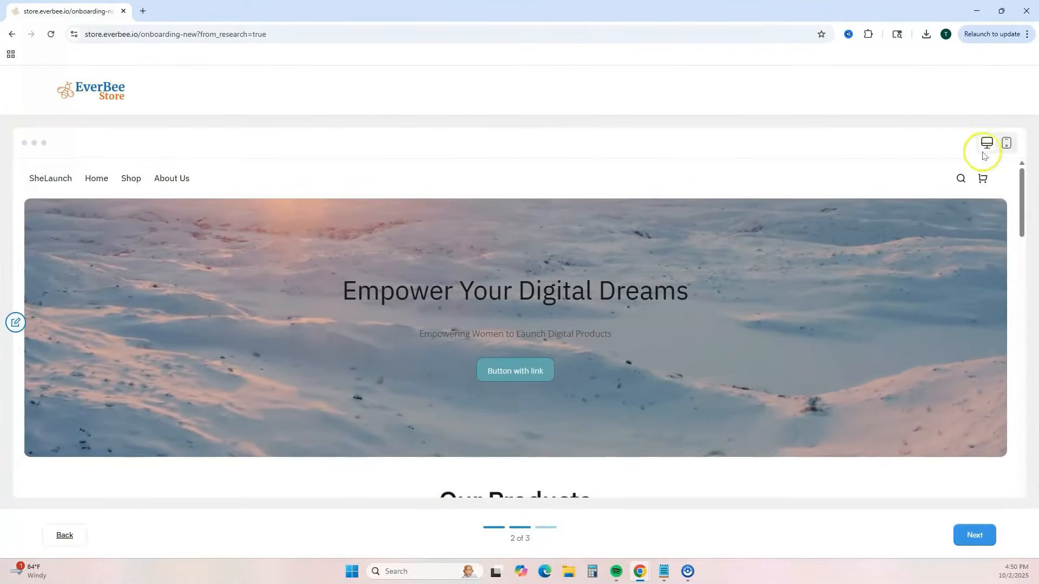
- Check the homepage's hero and product sections in the mobile preview, and return to the desktop preview
click(1004, 143)
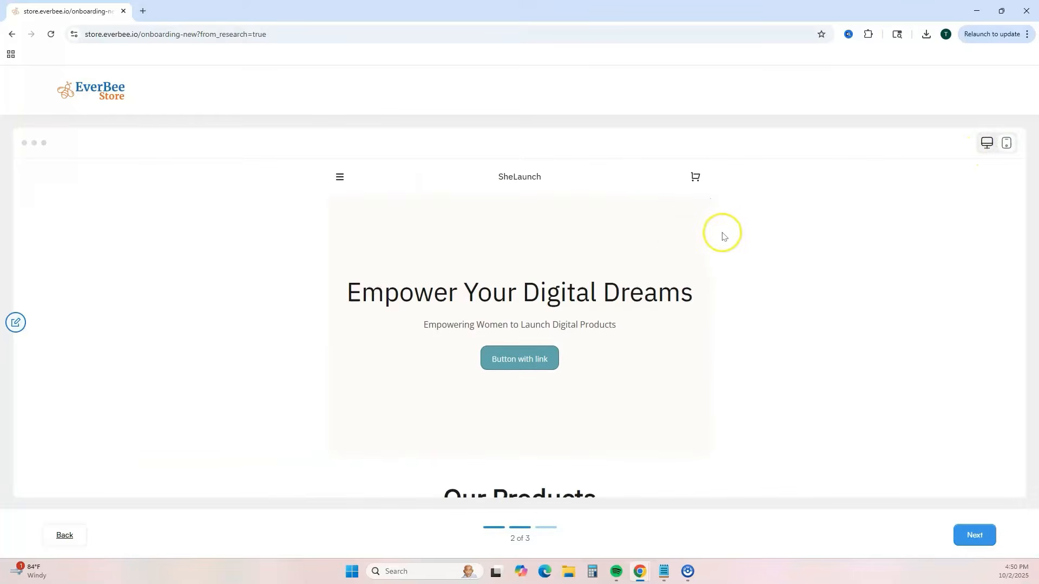
scroll(674, 252, down, 2)
scroll(674, 252, down, 6)
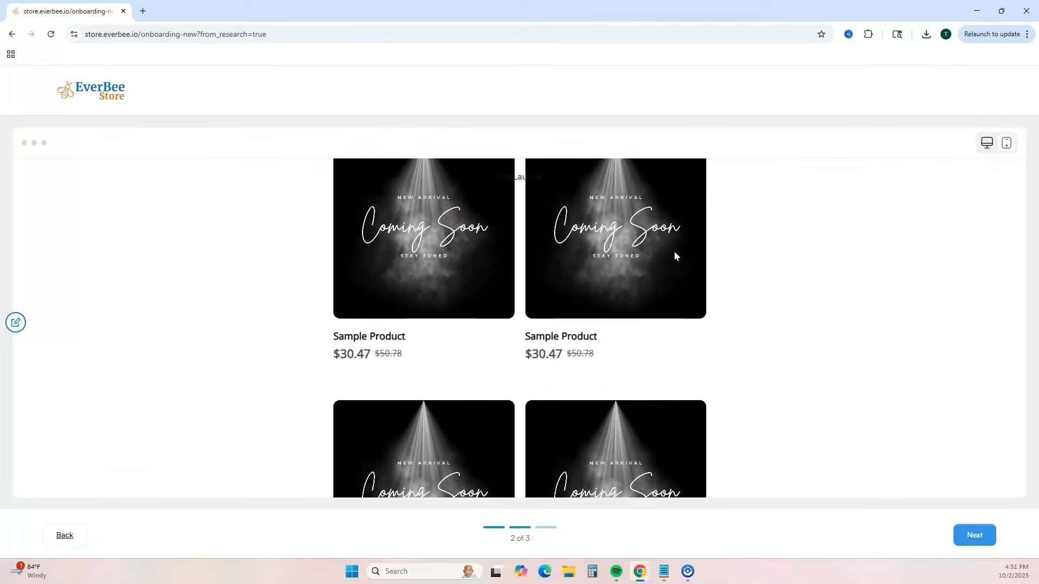
scroll(673, 251, down, 3)
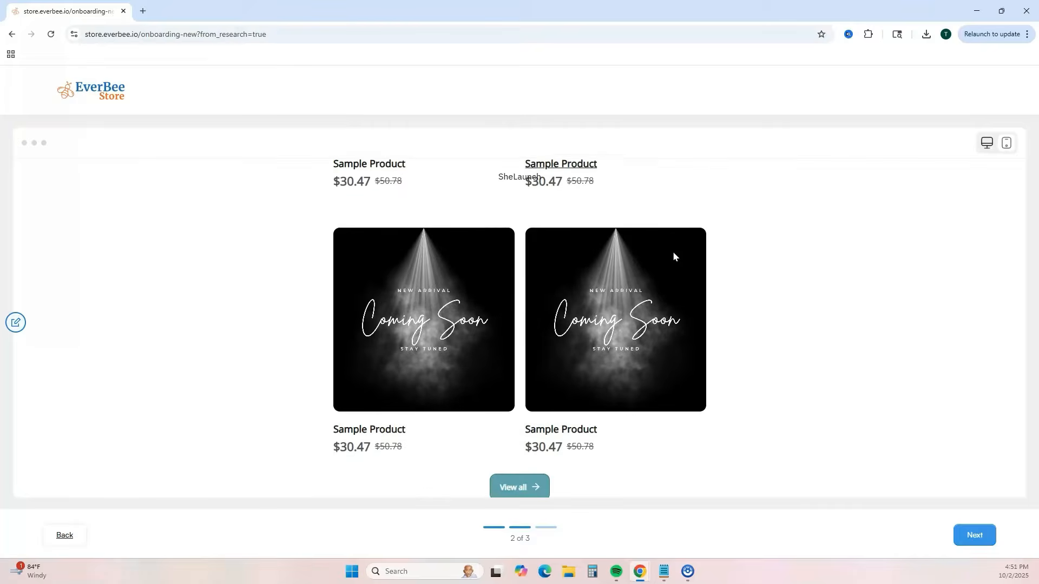
scroll(673, 251, up, 8)
scroll(673, 252, up, 3)
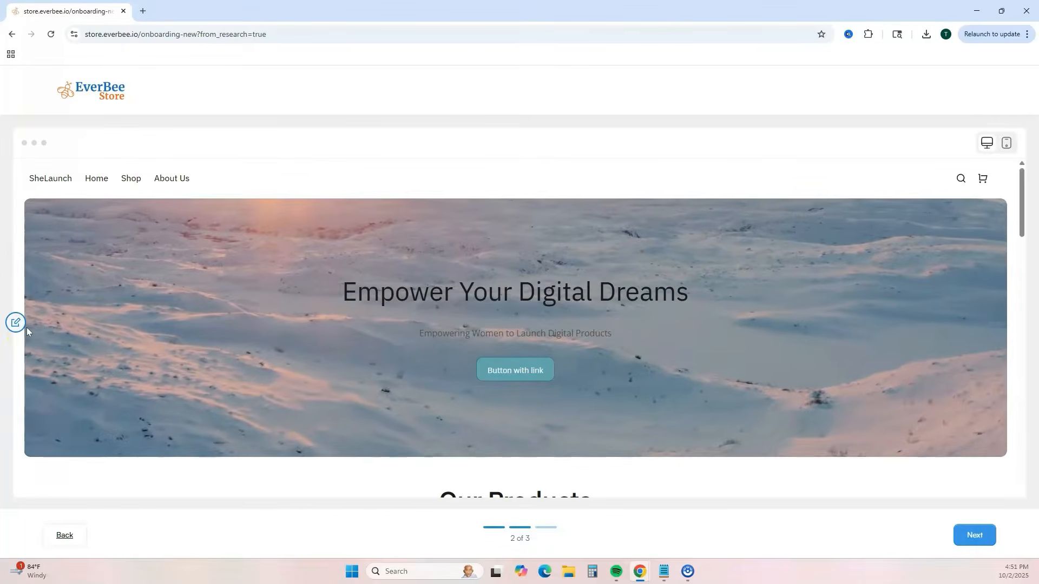
- Open the website prompt for editing beside the preview, keep its wording, and continue to the style options
click(20, 327)
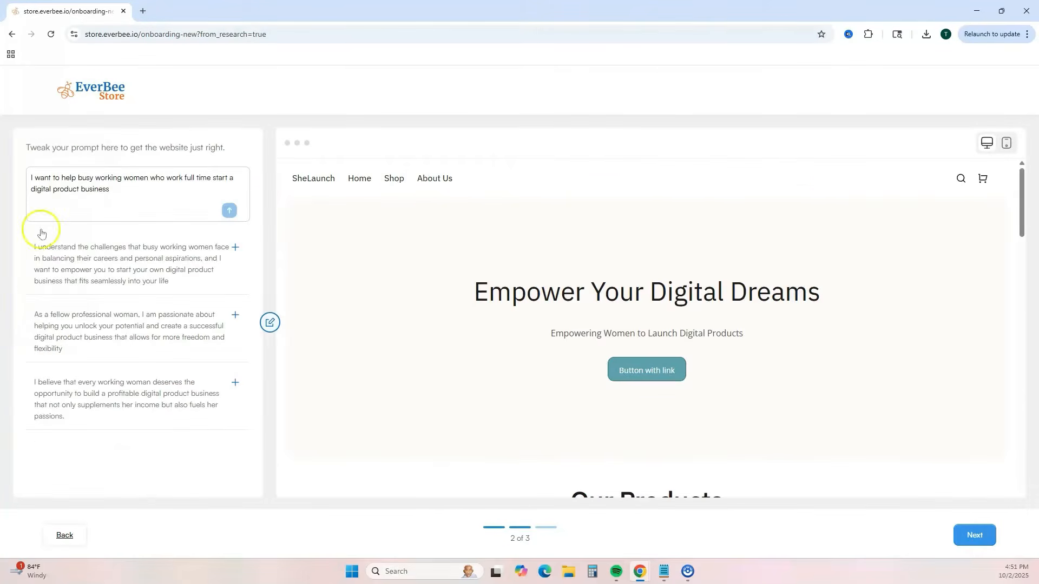
click(105, 176)
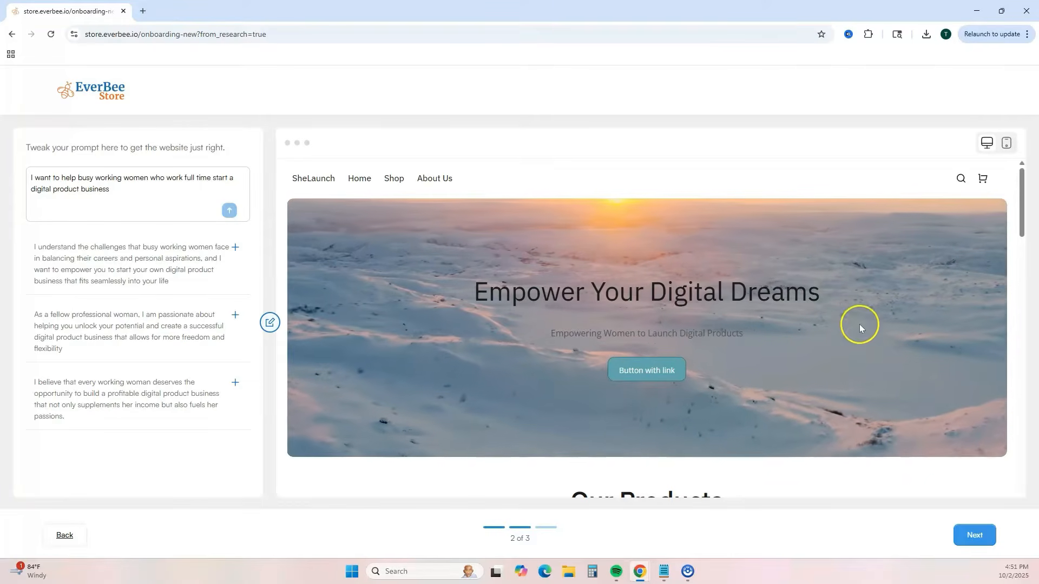
click(968, 537)
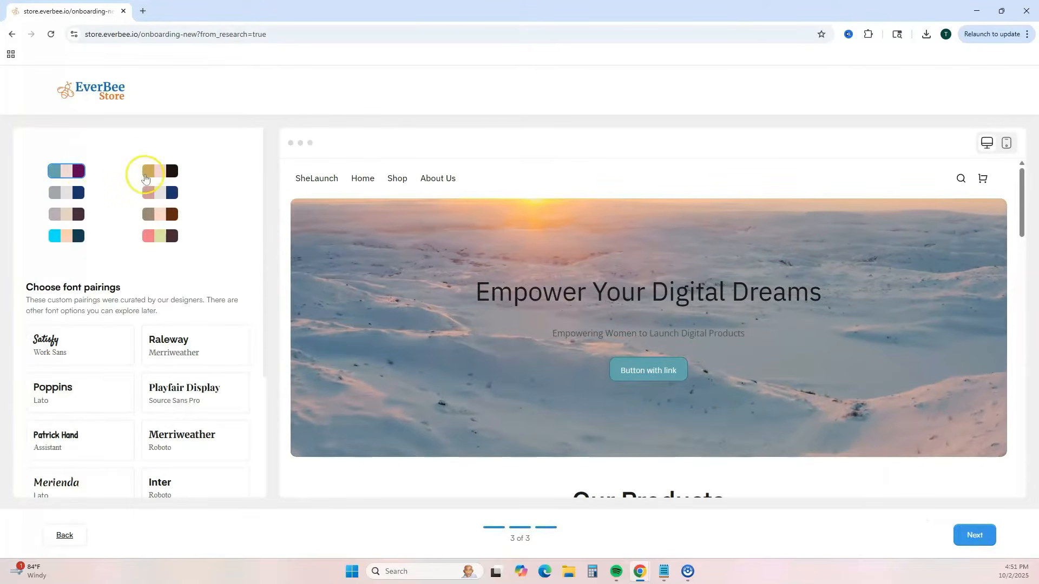
- Look over the color palettes and font pairings, and set the site's corner radius to the most rounded option
scroll(241, 248, down, 2)
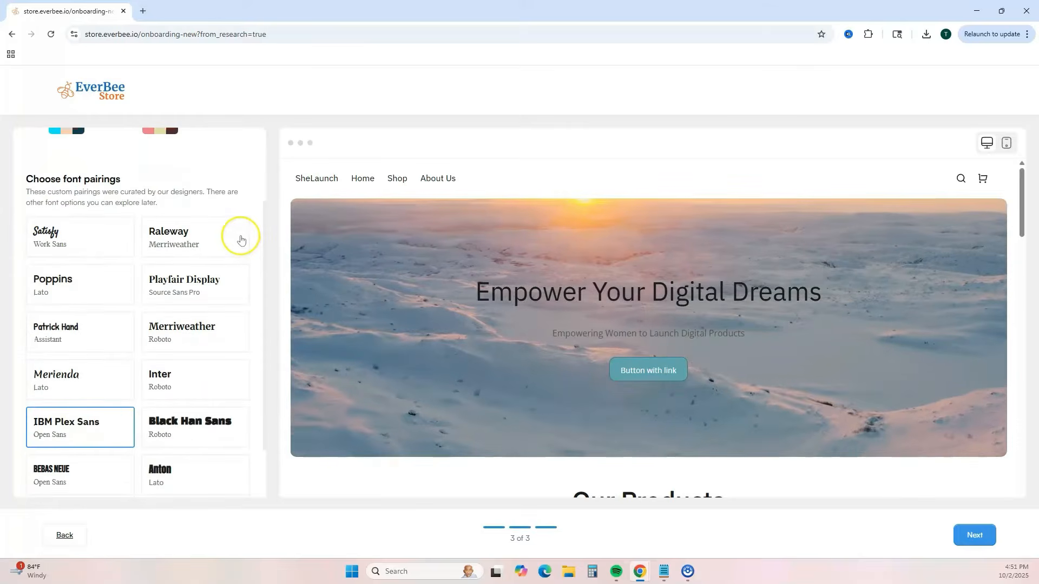
scroll(241, 240, down, 2)
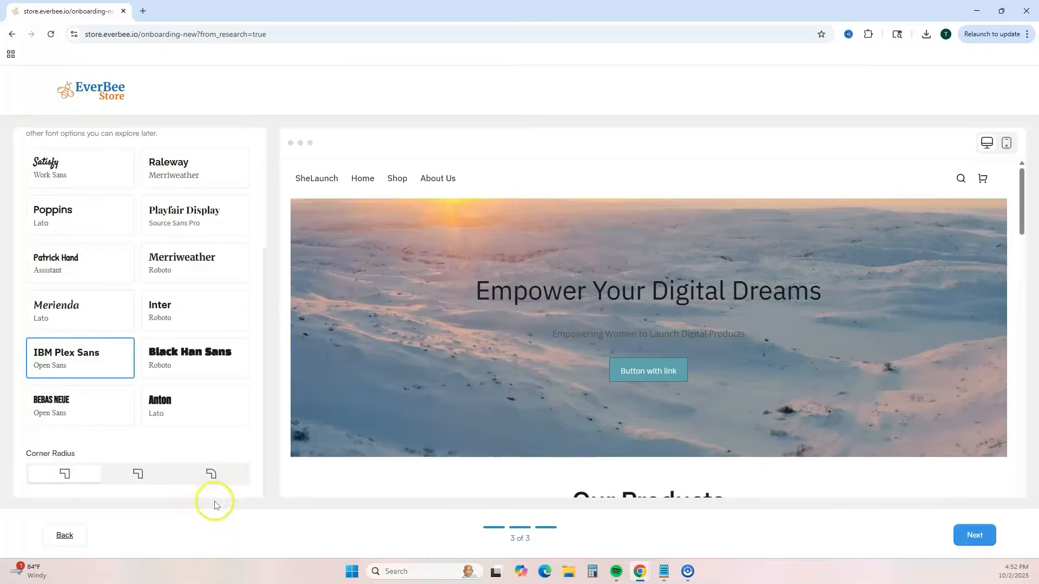
click(211, 474)
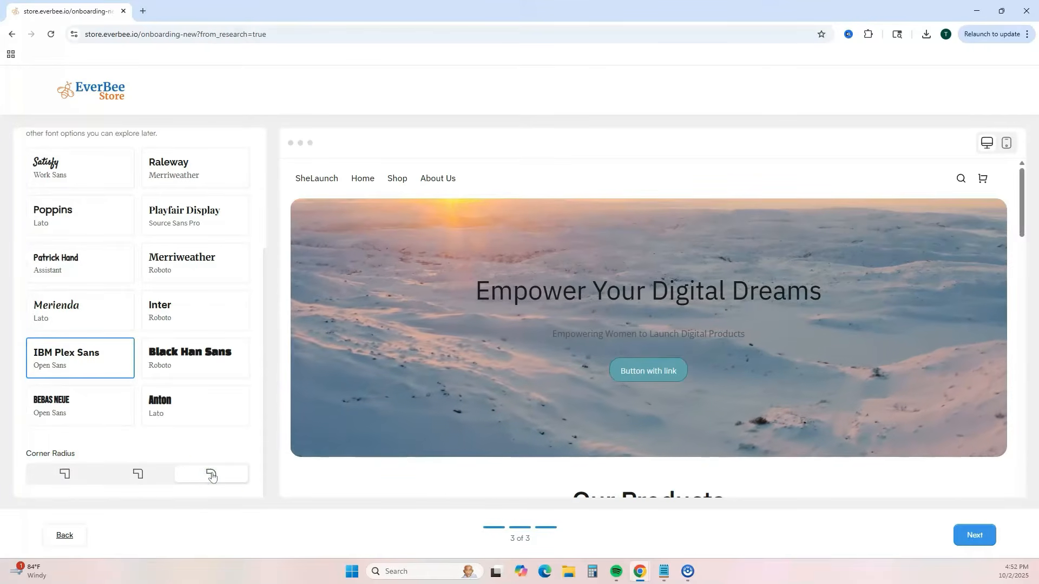
- Examine the restyled homepage preview from the product section down to the footer
scroll(925, 238, down, 9)
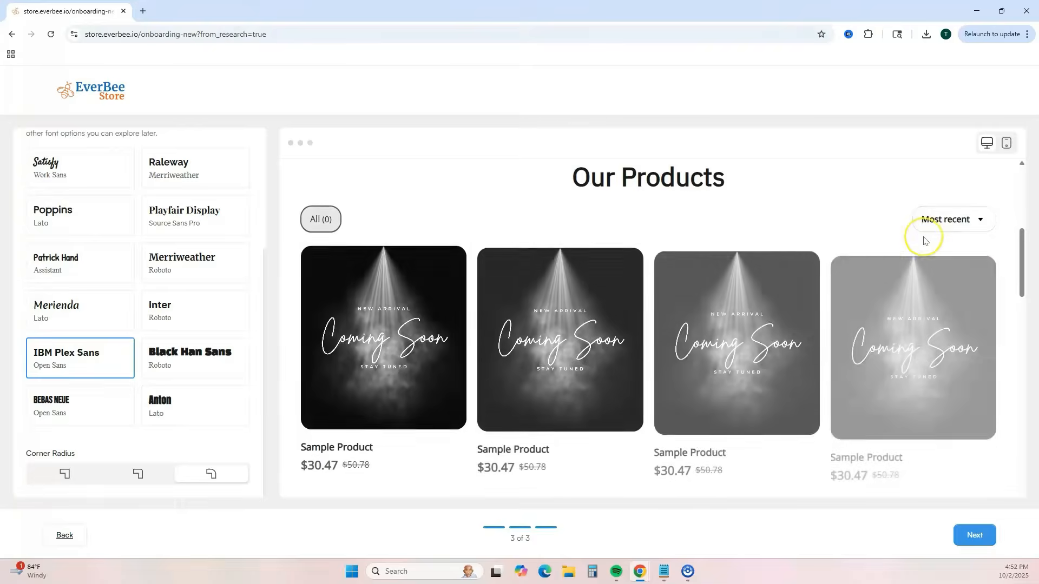
scroll(923, 240, down, 8)
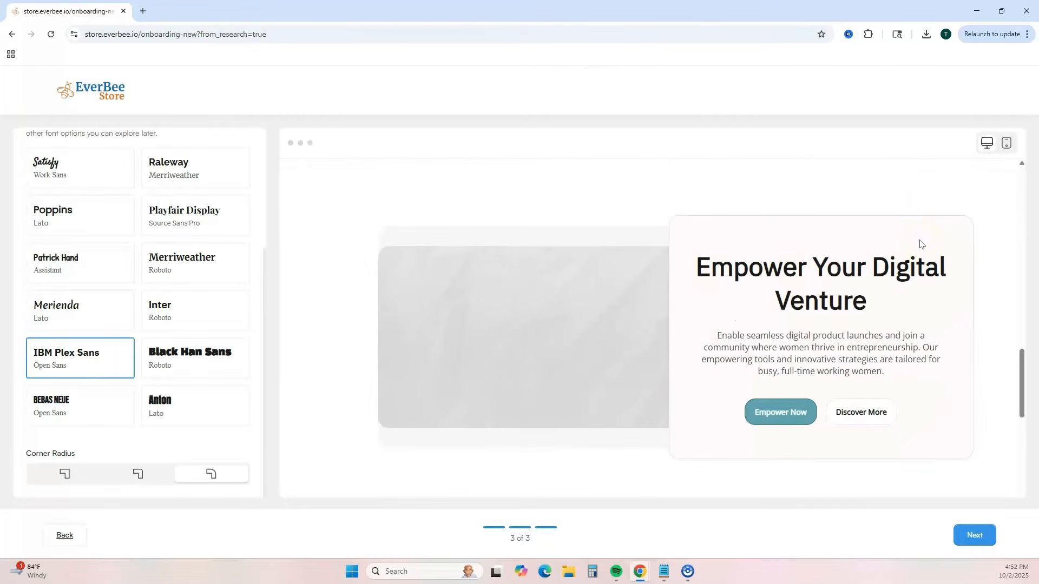
scroll(920, 243, down, 7)
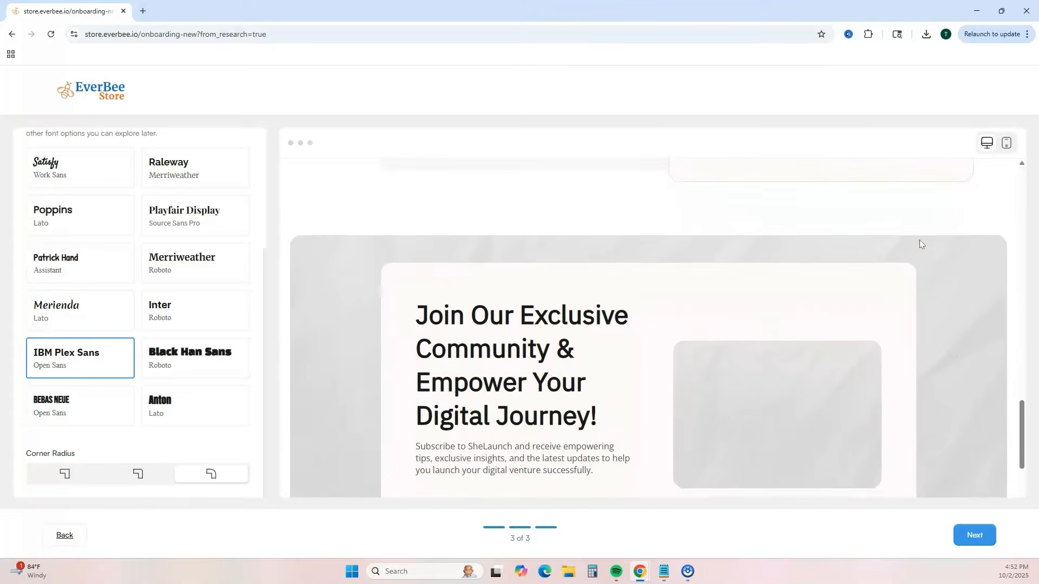
scroll(920, 243, down, 3)
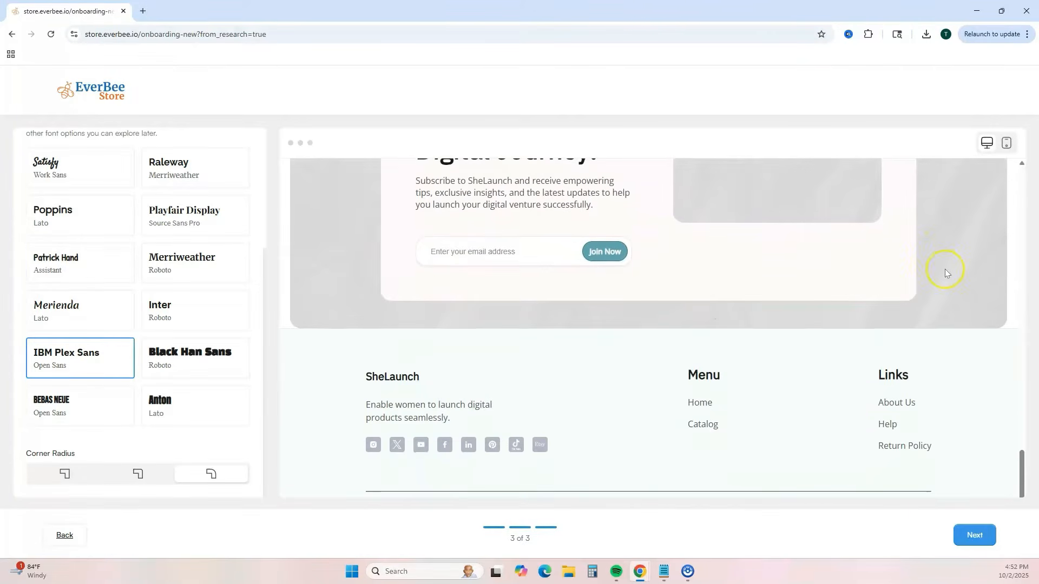
scroll(945, 270, up, 4)
scroll(944, 268, up, 15)
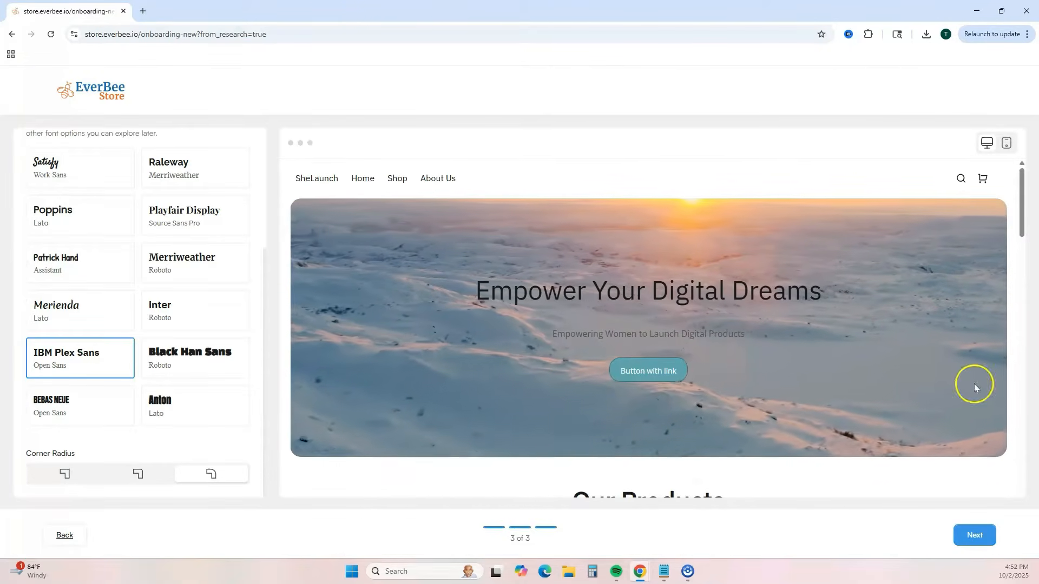
- Finish the style options, compare the monthly plans' key features, and select the Essential plan
click(960, 532)
scroll(803, 231, down, 6)
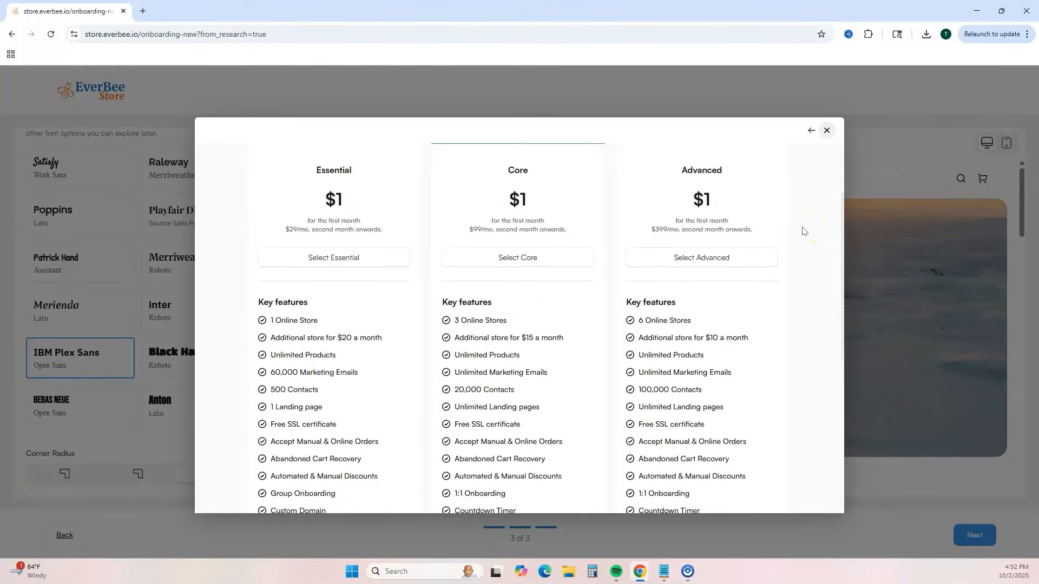
scroll(802, 234, up, 7)
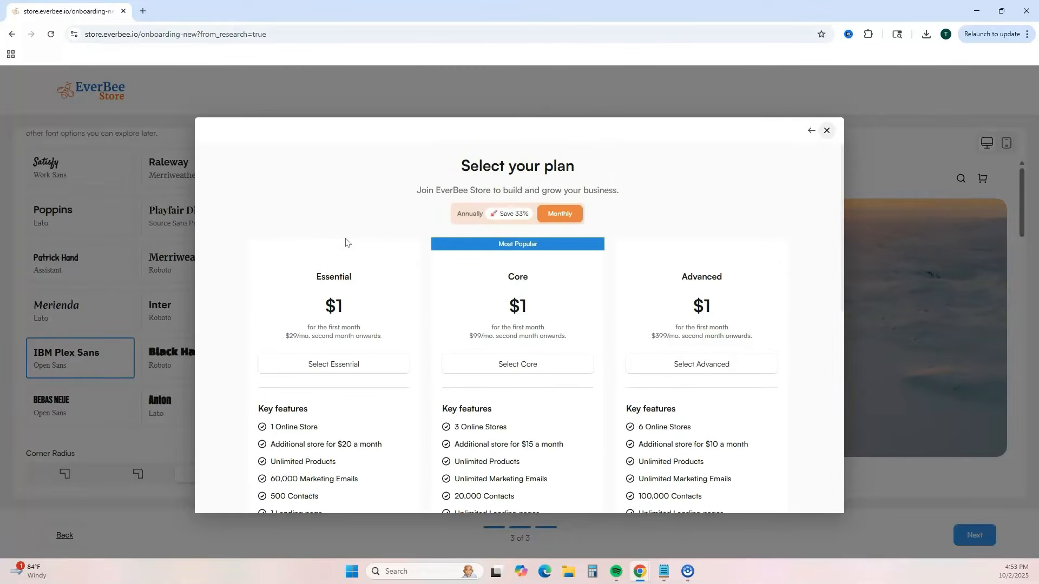
scroll(346, 244, down, 1)
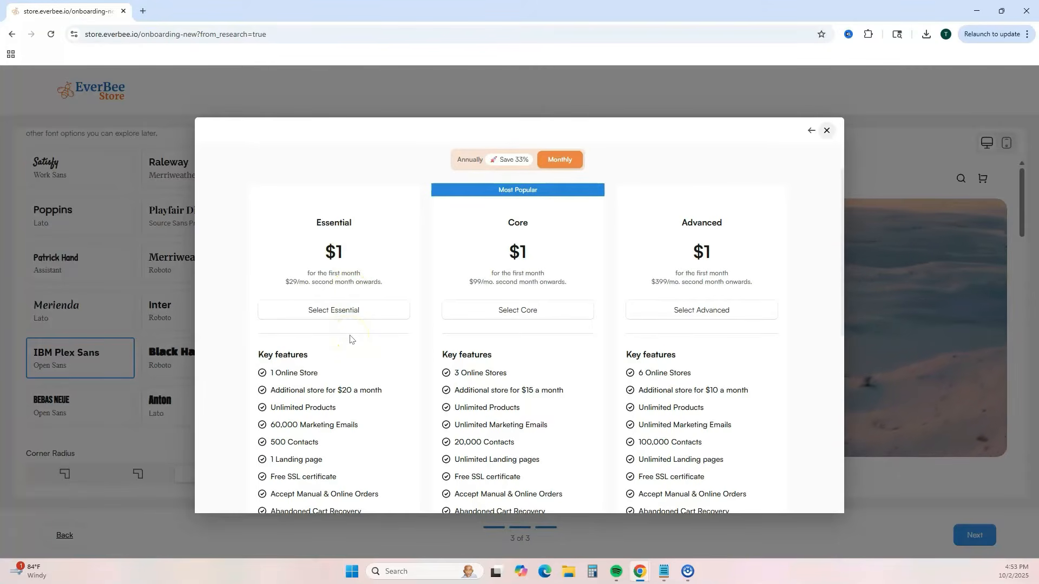
scroll(350, 339, down, 1)
scroll(325, 303, up, 1)
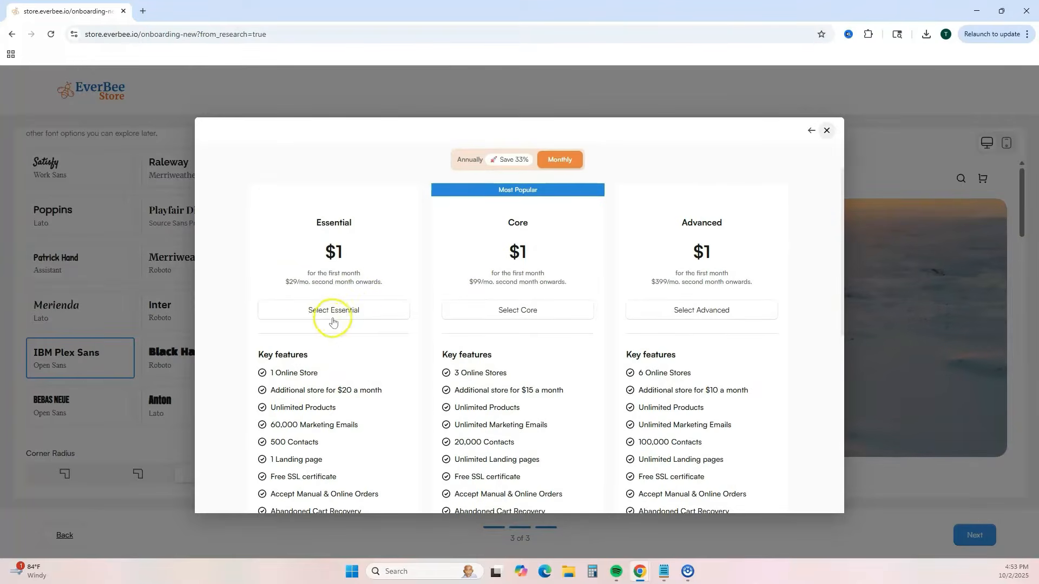
click(352, 311)
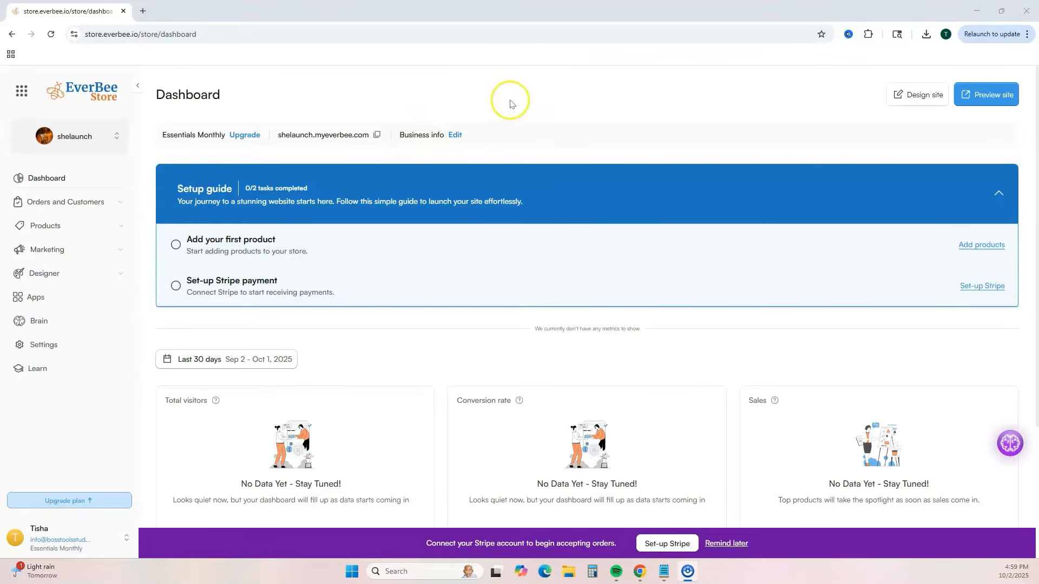
- Open the store's business info for editing and look over the general site and business information fields
click(456, 135)
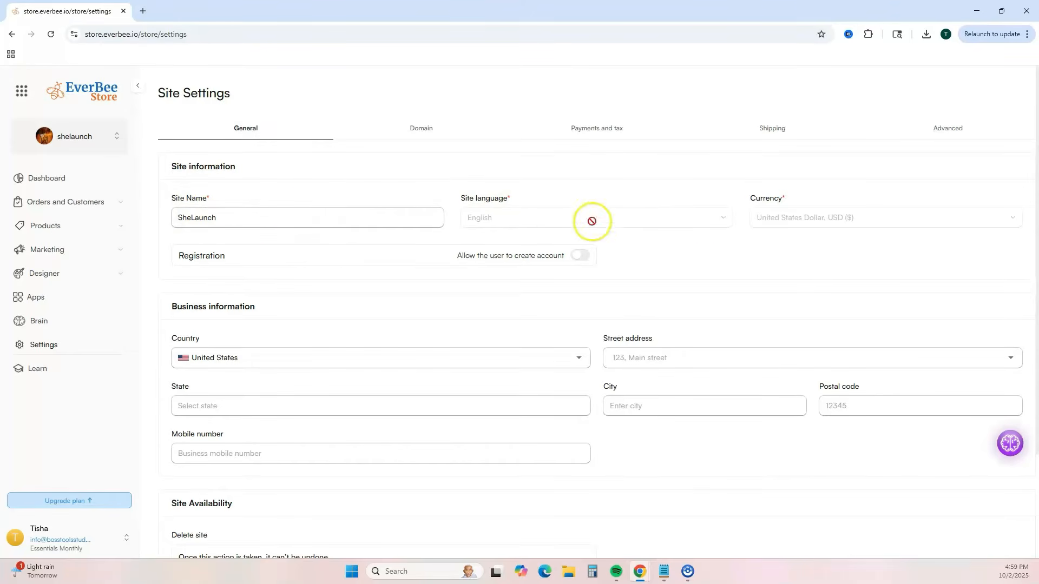
scroll(521, 332, down, 2)
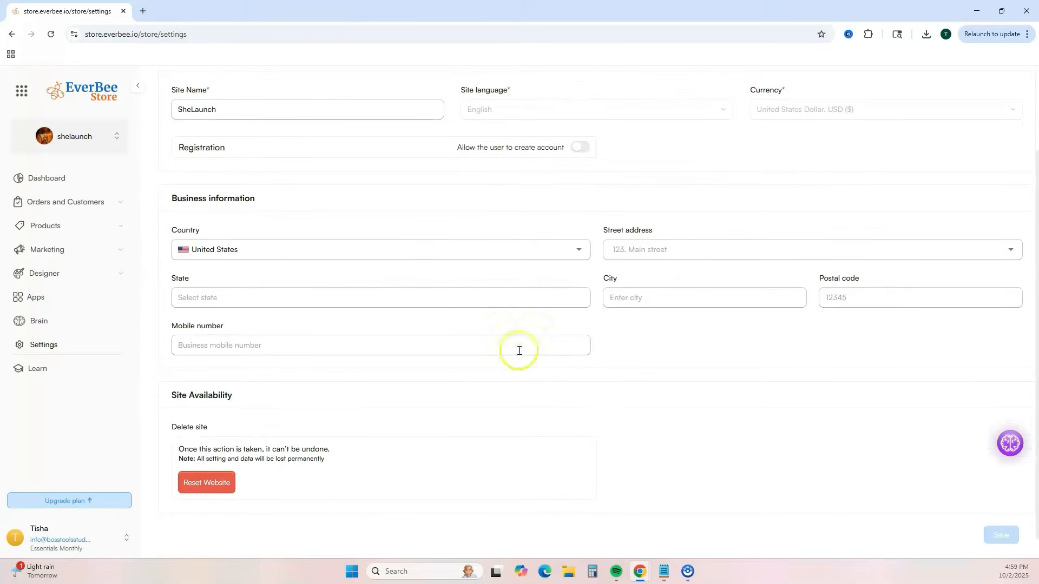
scroll(406, 323, up, 2)
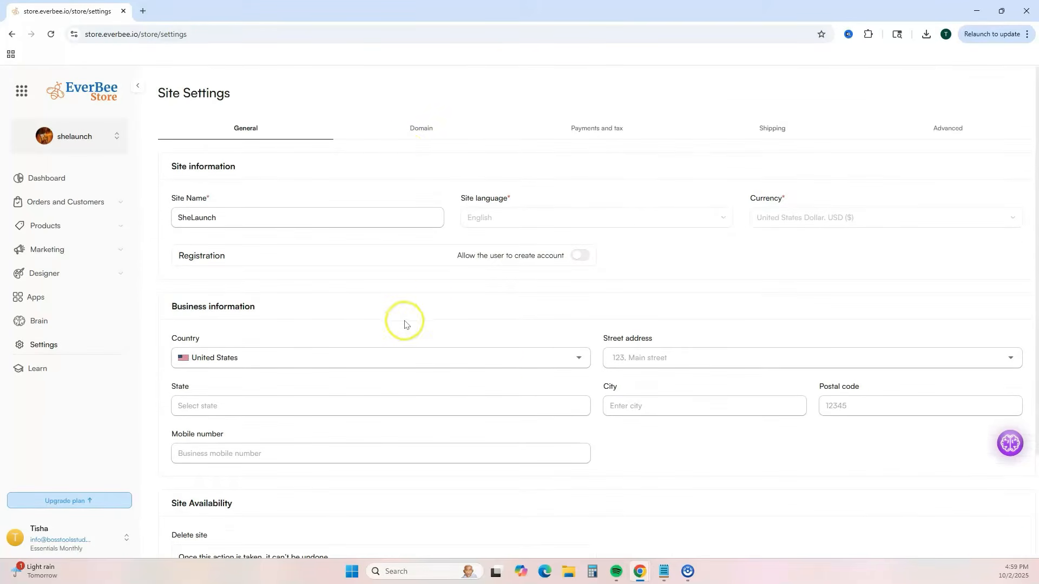
- Look over the store's domain and subdomain, payment gateway, and shipping settings
click(414, 129)
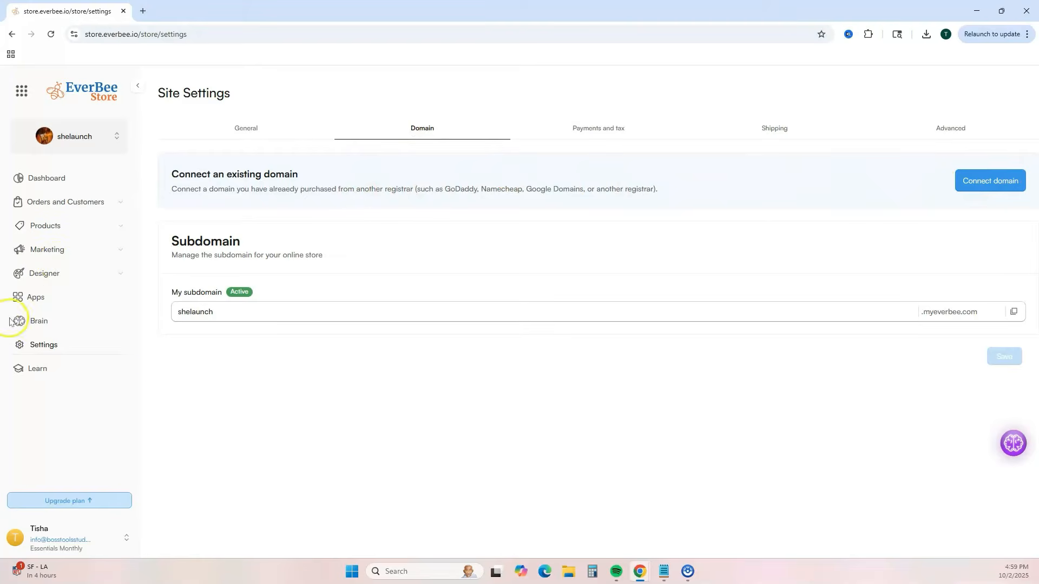
click(222, 314)
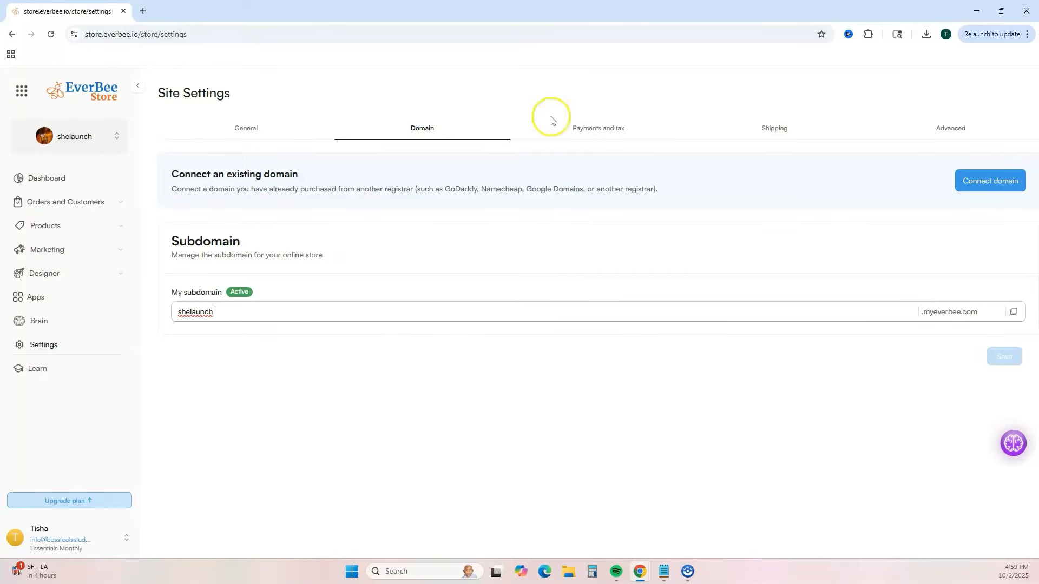
click(571, 128)
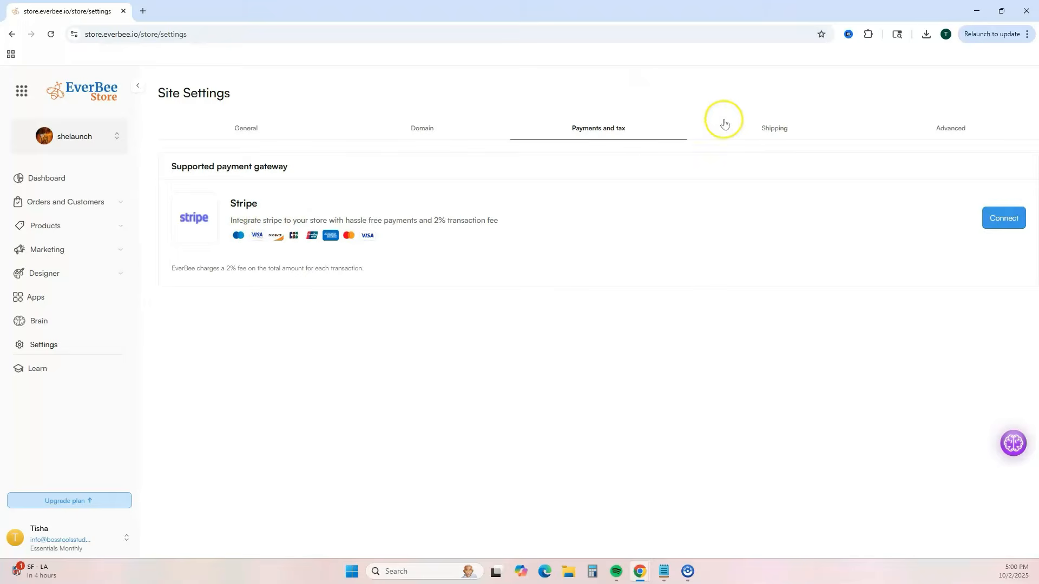
click(754, 133)
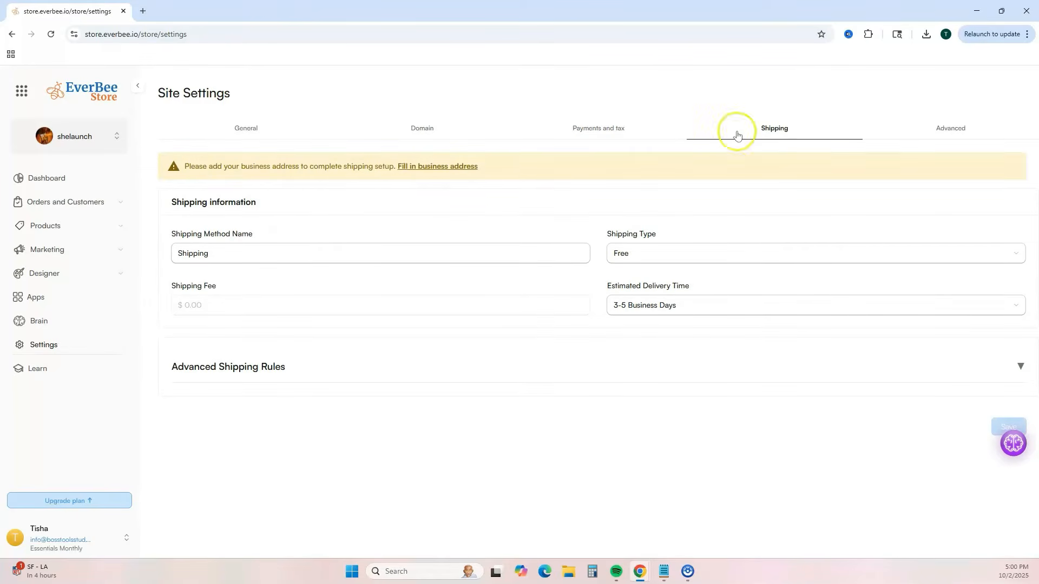
- Start adding the first product from the dashboard's setup guide and look over its Description section
click(47, 178)
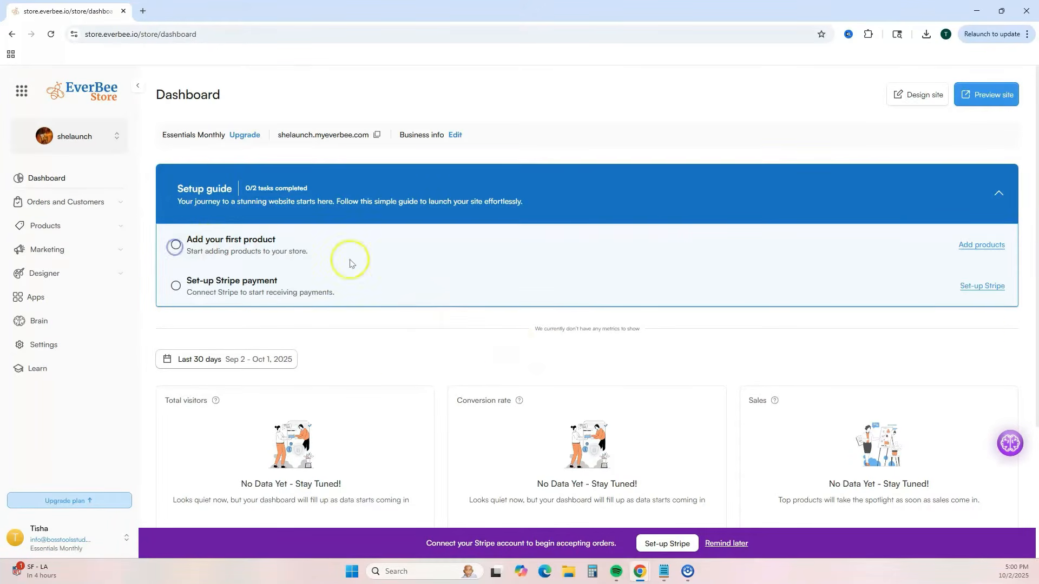
click(981, 244)
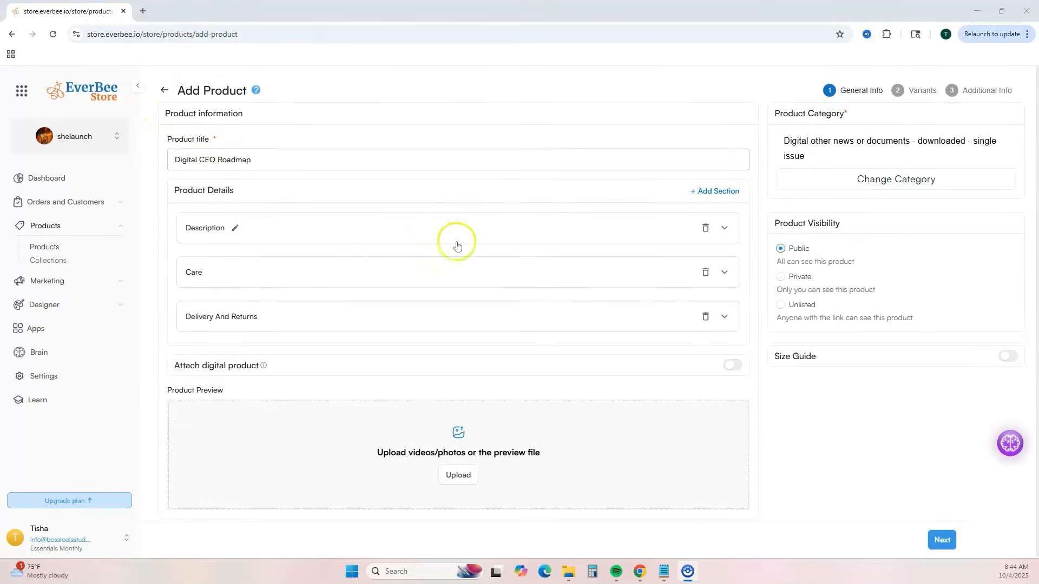
click(724, 230)
click(241, 288)
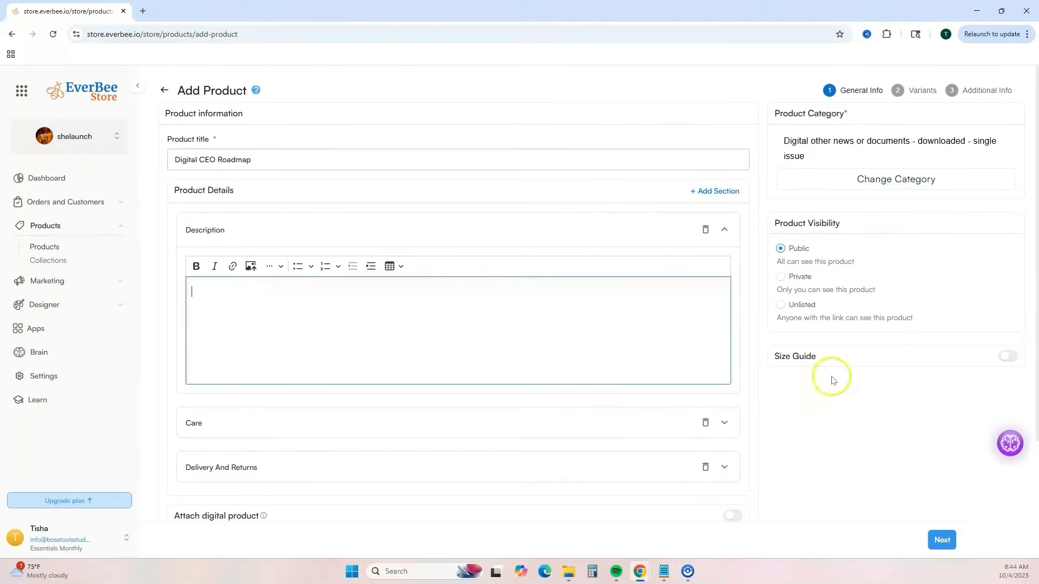
click(725, 230)
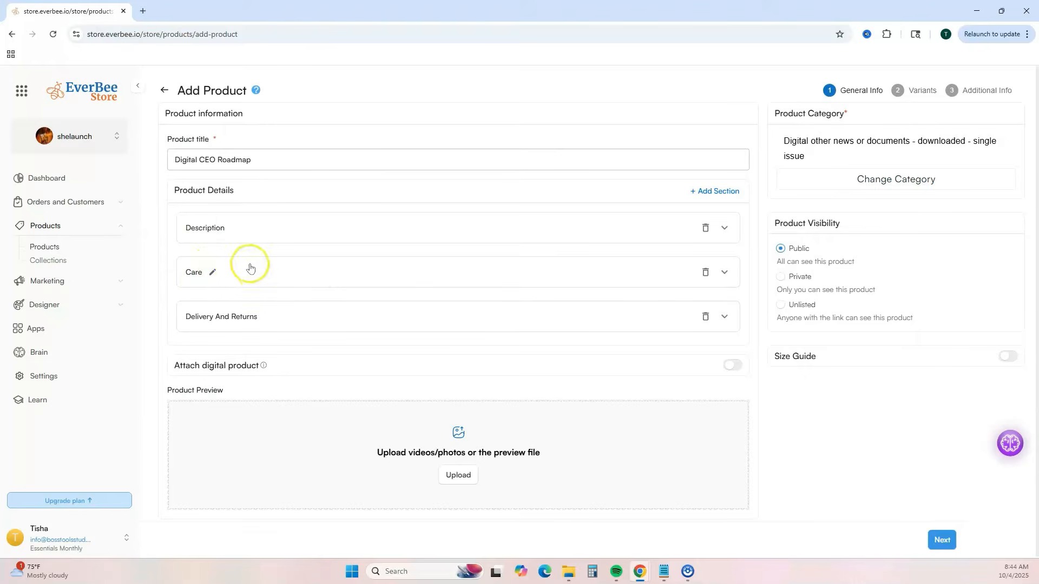
- Delete the Care section from the product details and look over the Delivery And Returns section
click(704, 272)
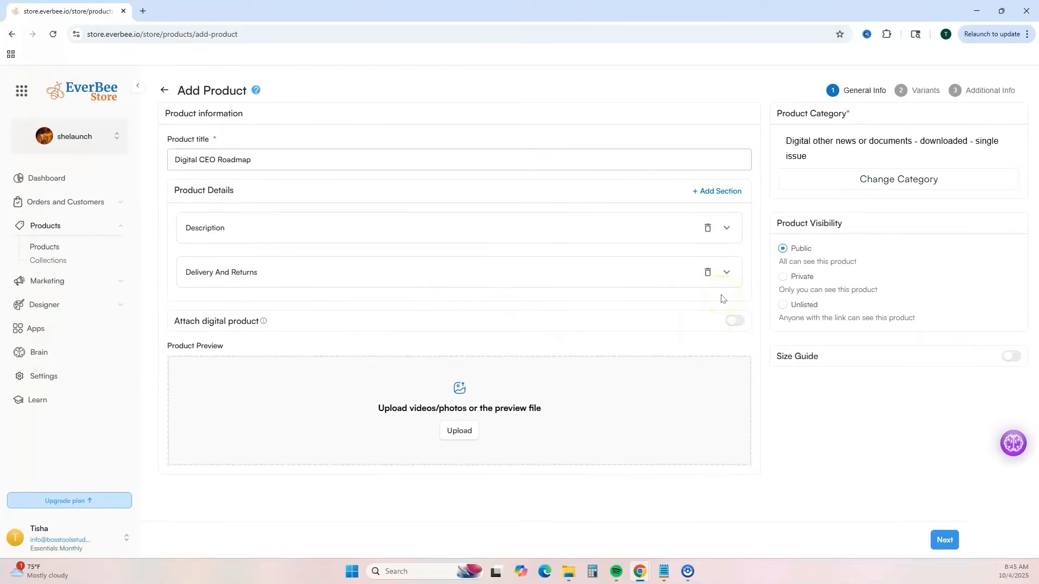
click(725, 272)
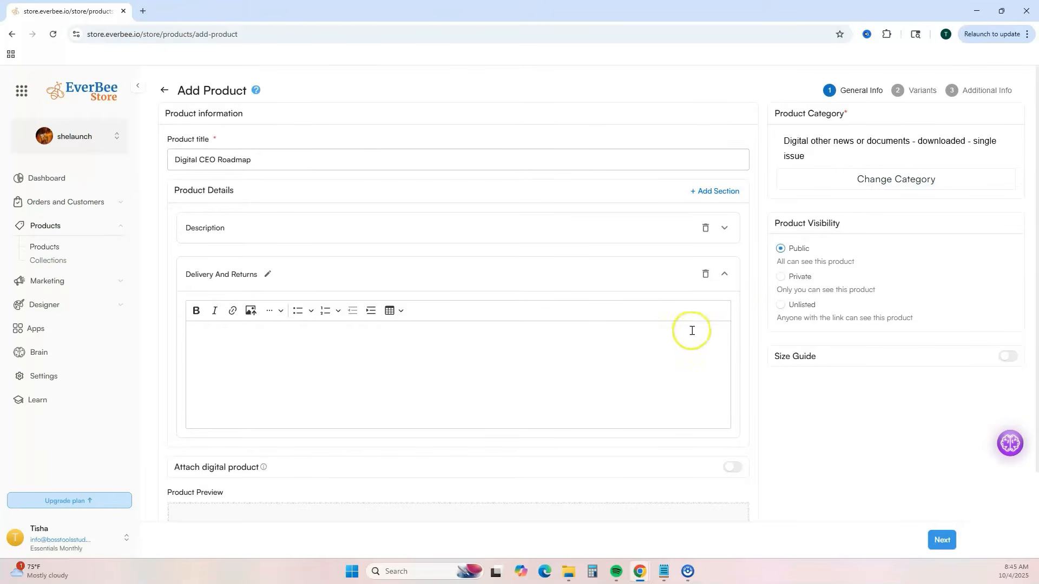
click(725, 274)
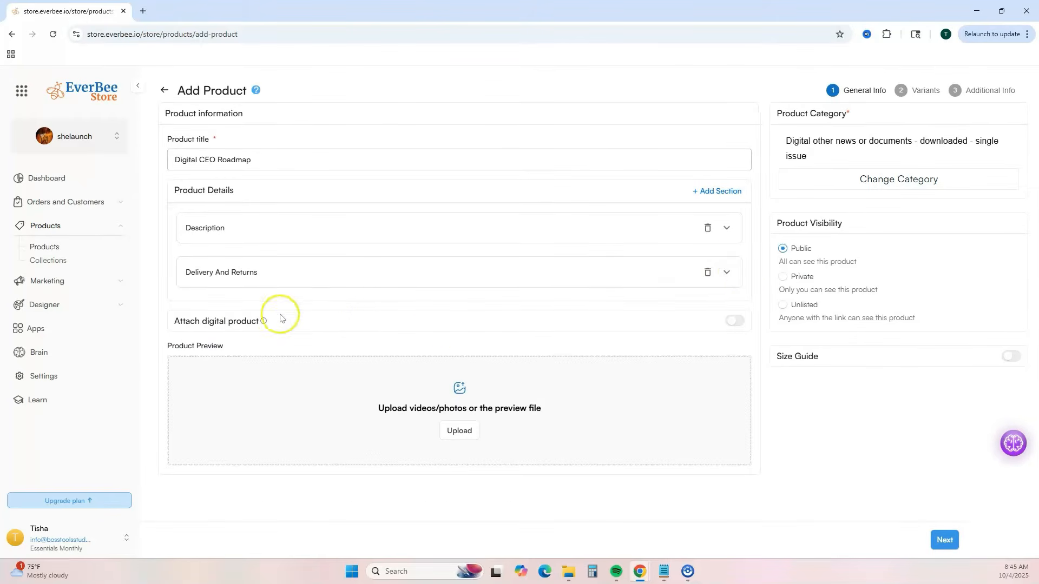
- Enable the digital product attachment, choose File as the delivery type, and attach the Digital CEO PDF
click(735, 323)
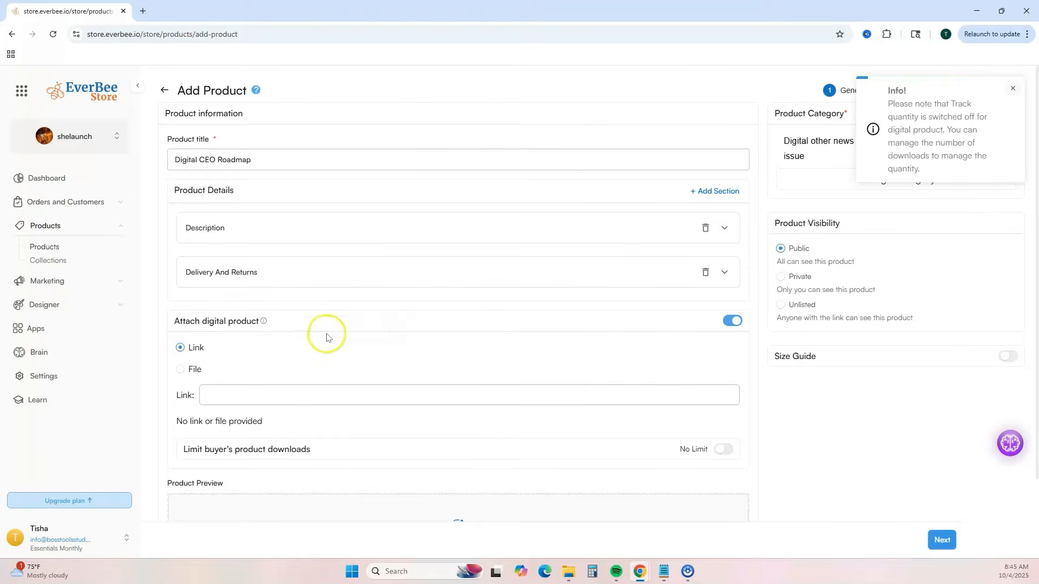
click(179, 371)
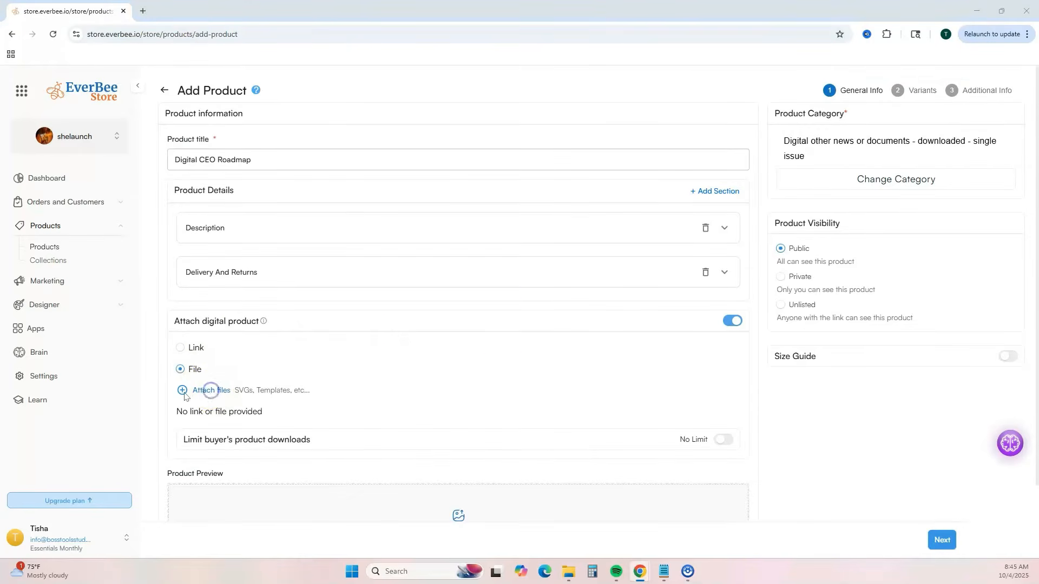
click(211, 390)
click(138, 117)
click(243, 231)
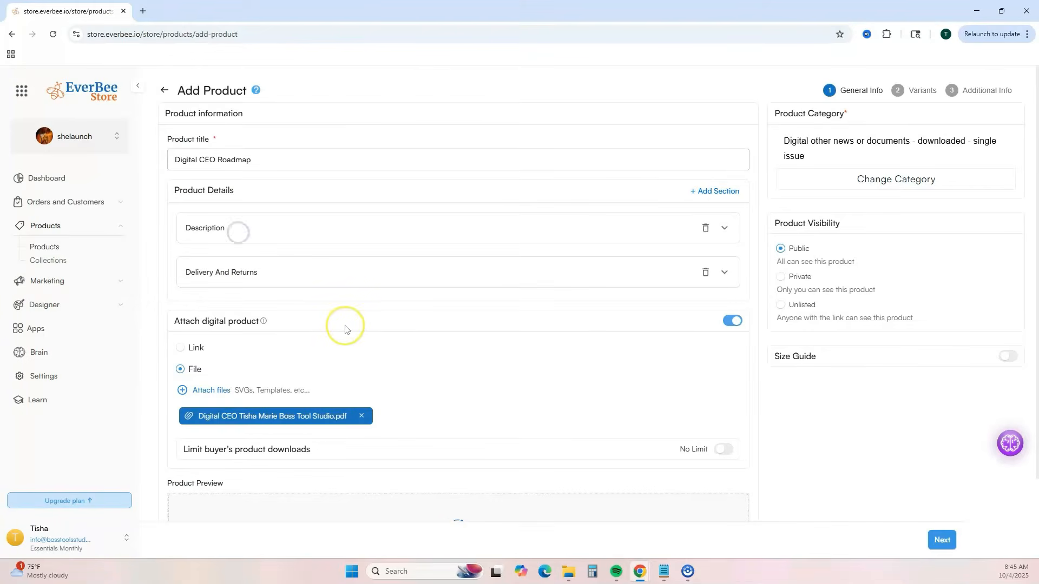
- Turn on the buyer's download limit and set the maximum downloads per buyer to 1
scroll(345, 330, down, 2)
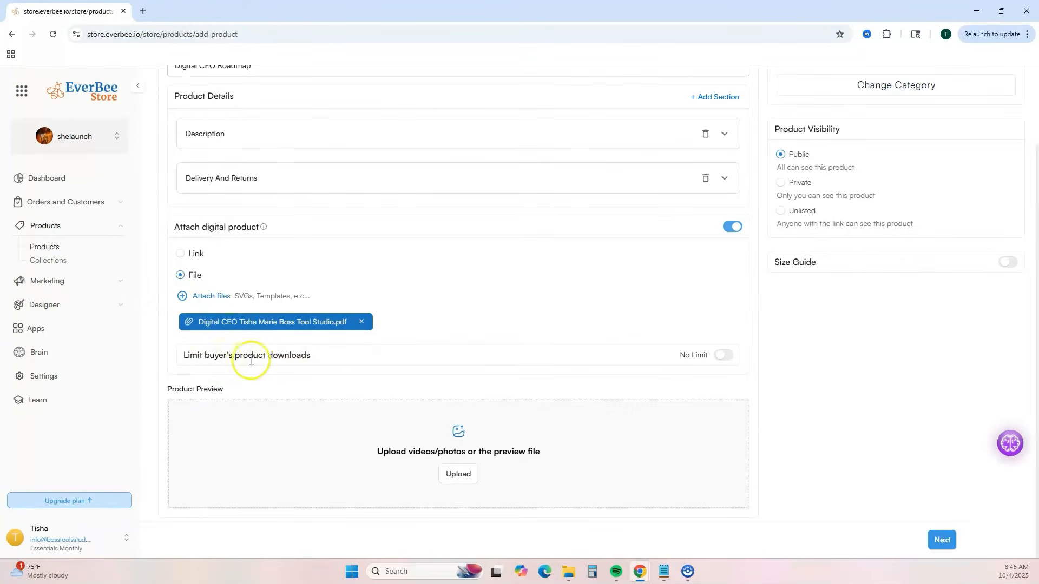
click(728, 357)
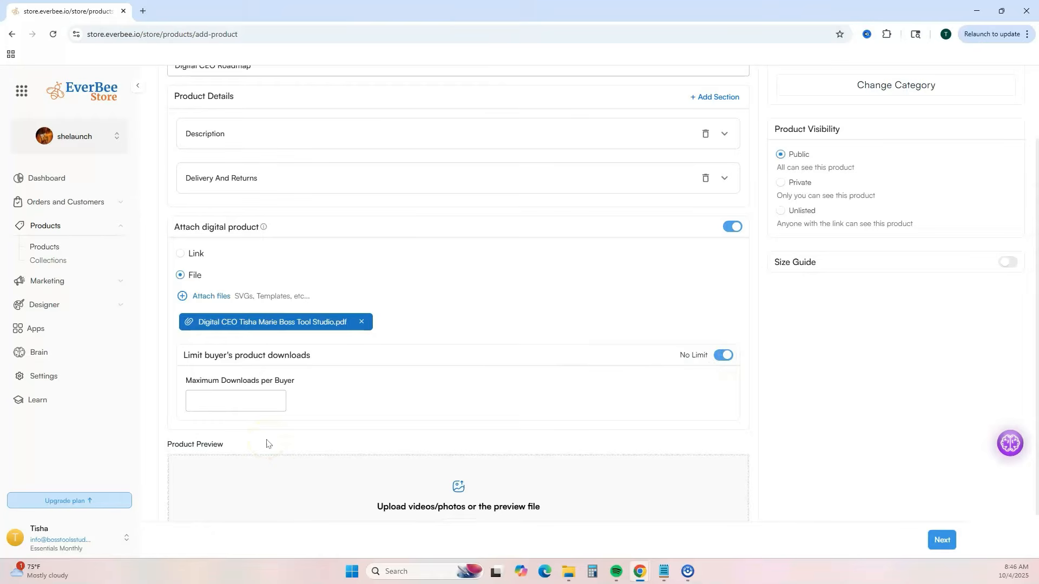
click(725, 355)
- Upload the Digital CEO Roadmap cover and the "What to expect" image as the product preview
scroll(459, 476, down, 1)
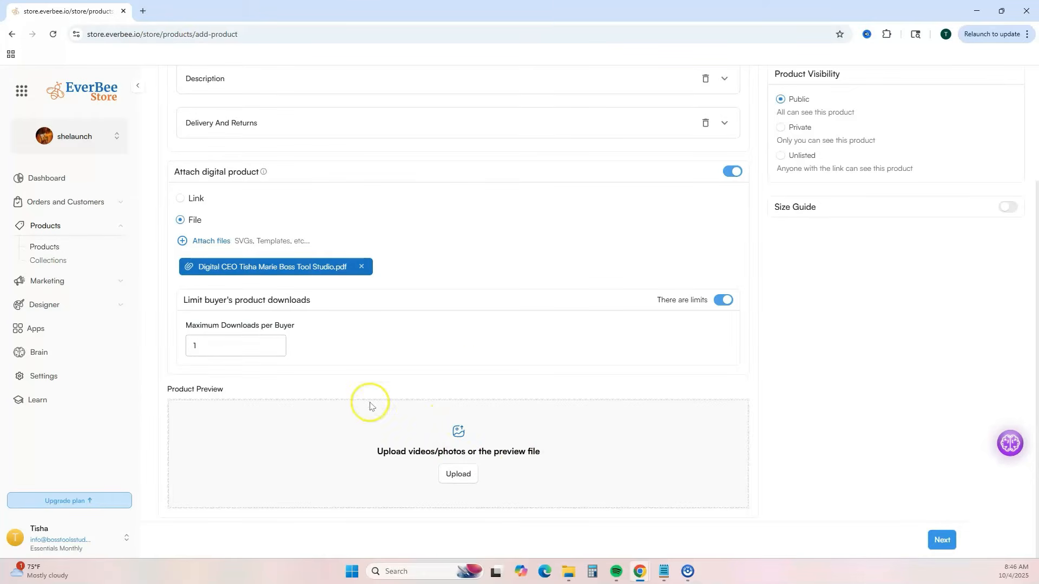
click(459, 476)
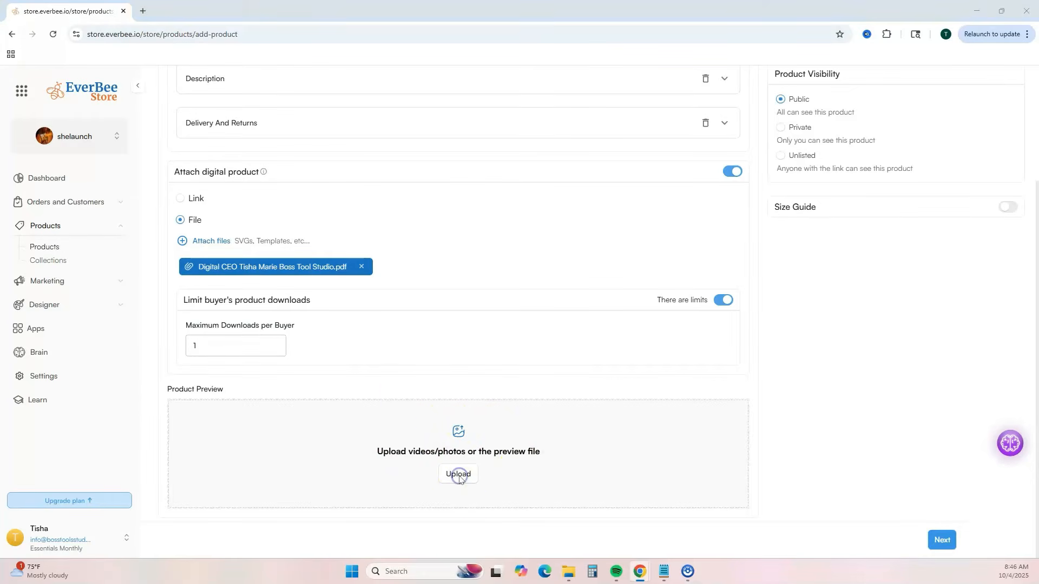
click(246, 235)
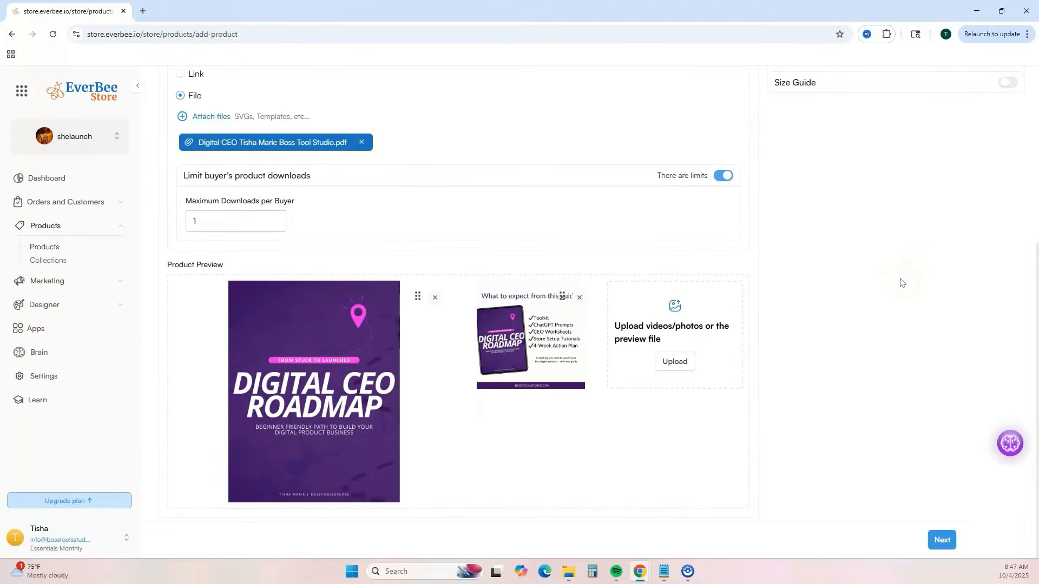
- Change the product category by searching for "digital book" and choosing "Digital Books - downloaded - non subscription - personal use"
scroll(901, 282, up, 5)
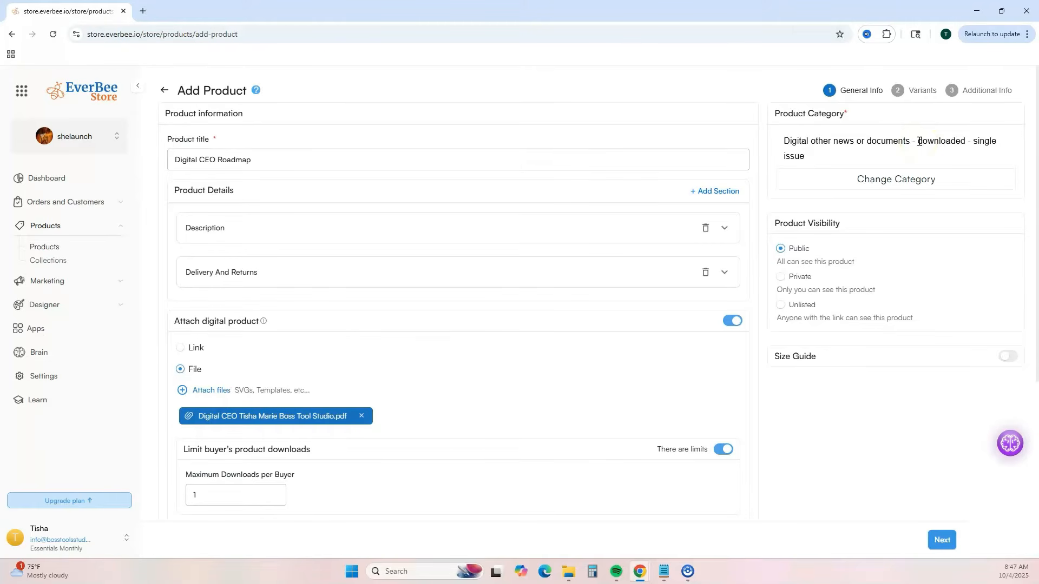
click(924, 179)
scroll(208, 274, down, 2)
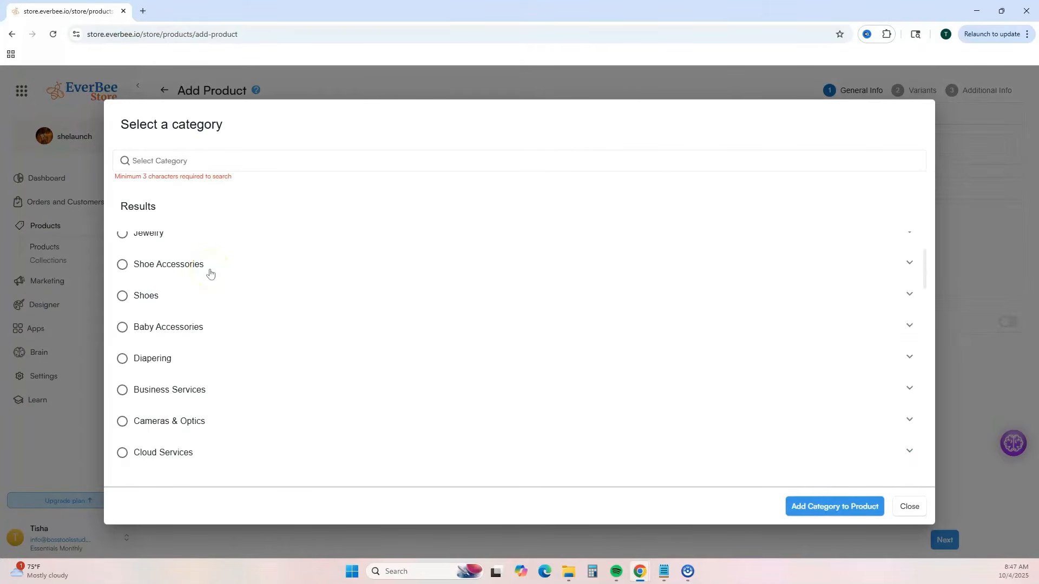
scroll(210, 270, up, 2)
click(203, 161)
text(digit)
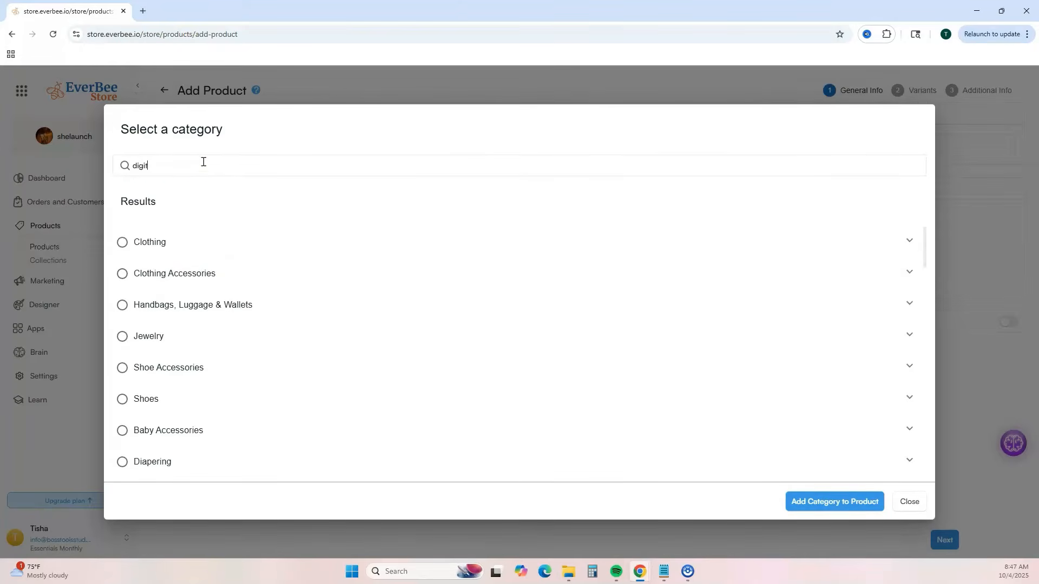
text(al book)
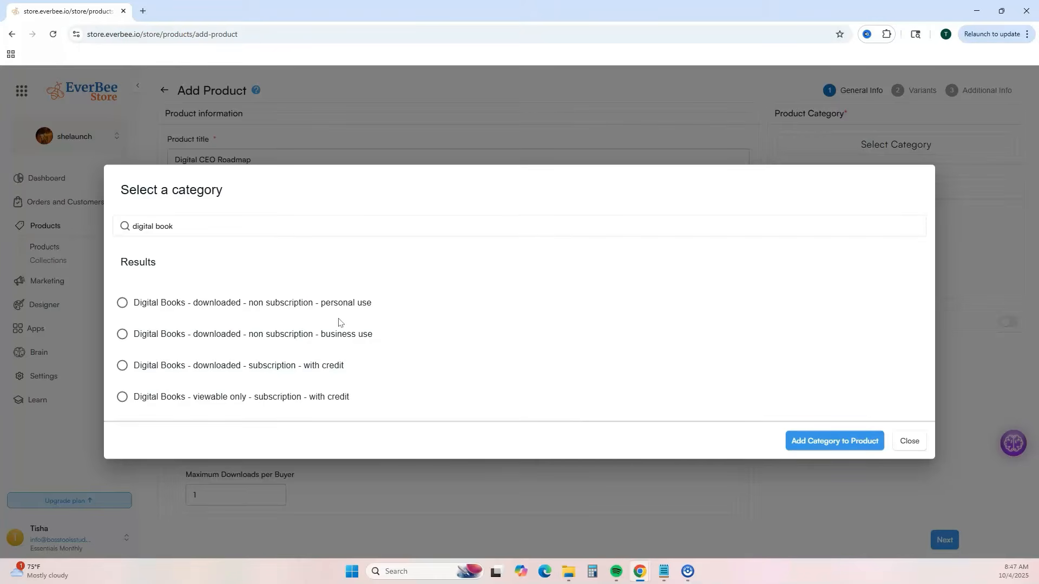
click(122, 302)
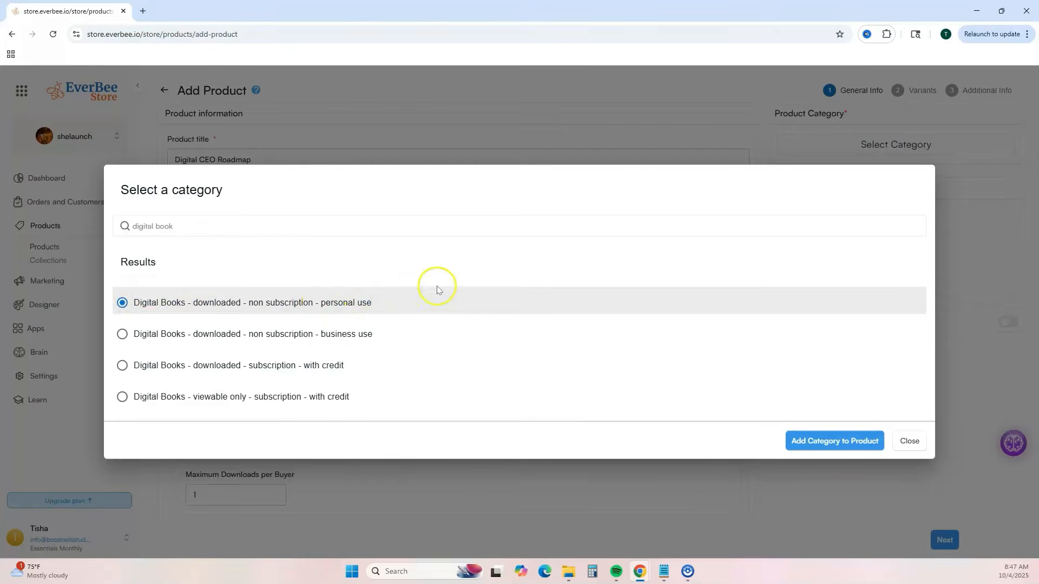
click(817, 445)
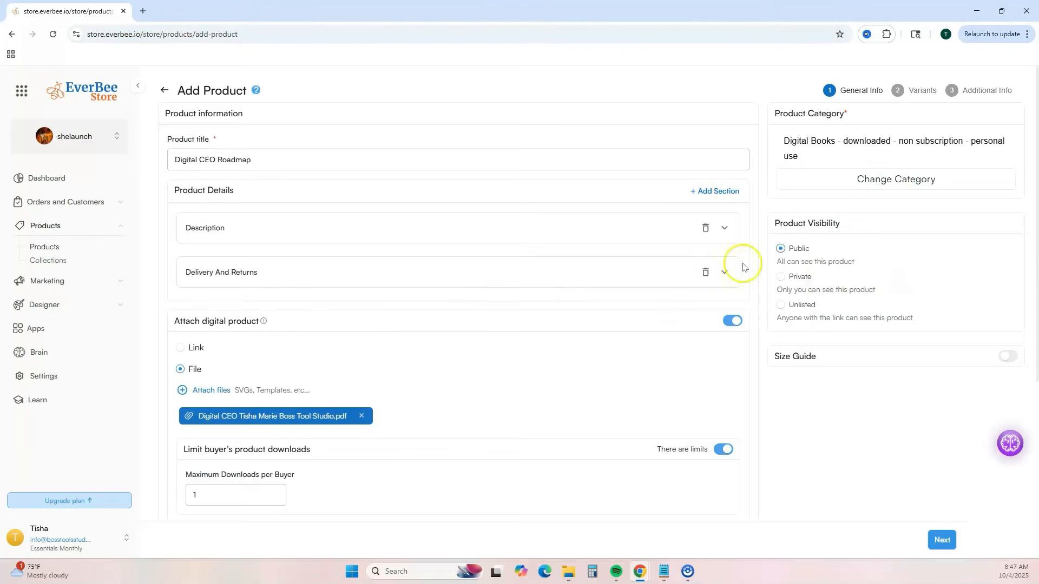
- Set the product's current price to $27.00, leave previous price and cost per item empty, and continue to the additional info
click(942, 540)
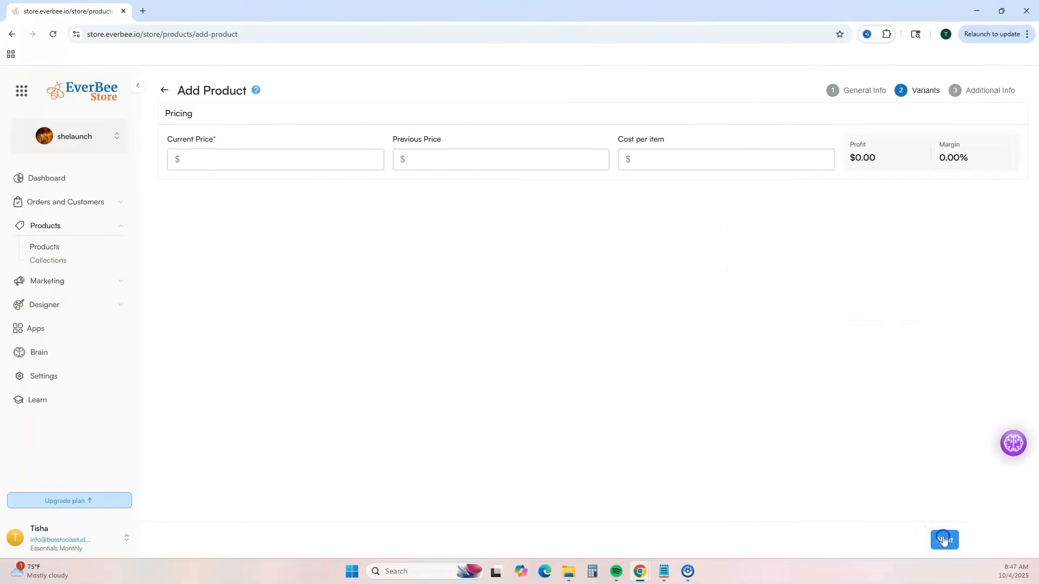
click(209, 158)
text(27.00)
key(Tab)
key(Tab)
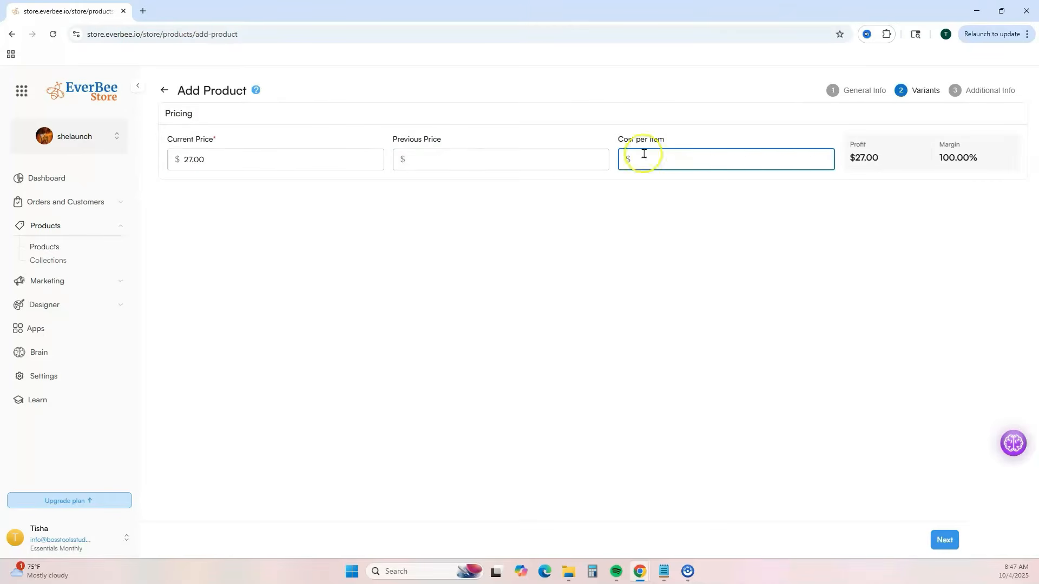
click(460, 162)
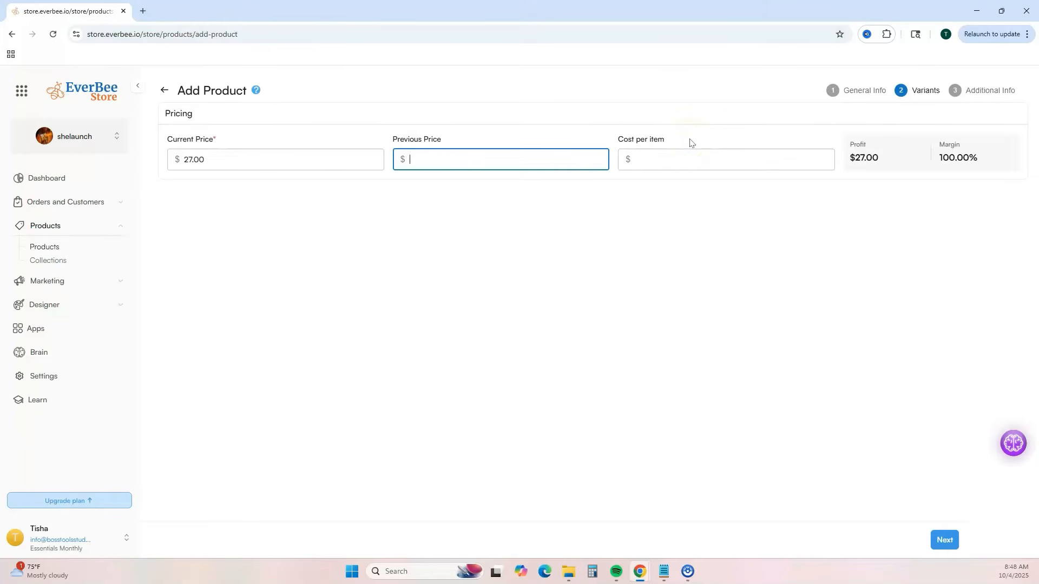
click(943, 540)
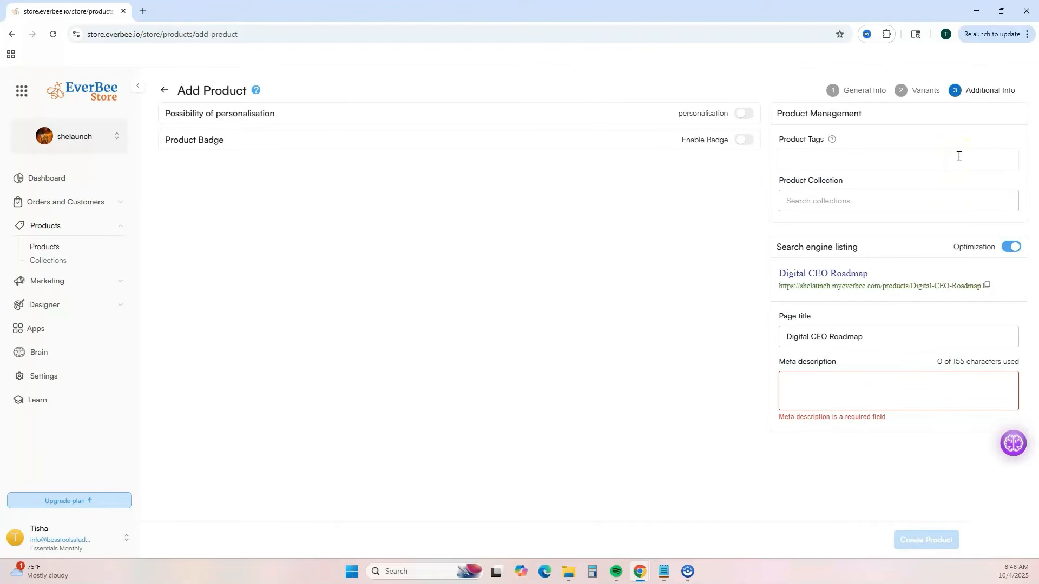
click(948, 212)
click(1010, 247)
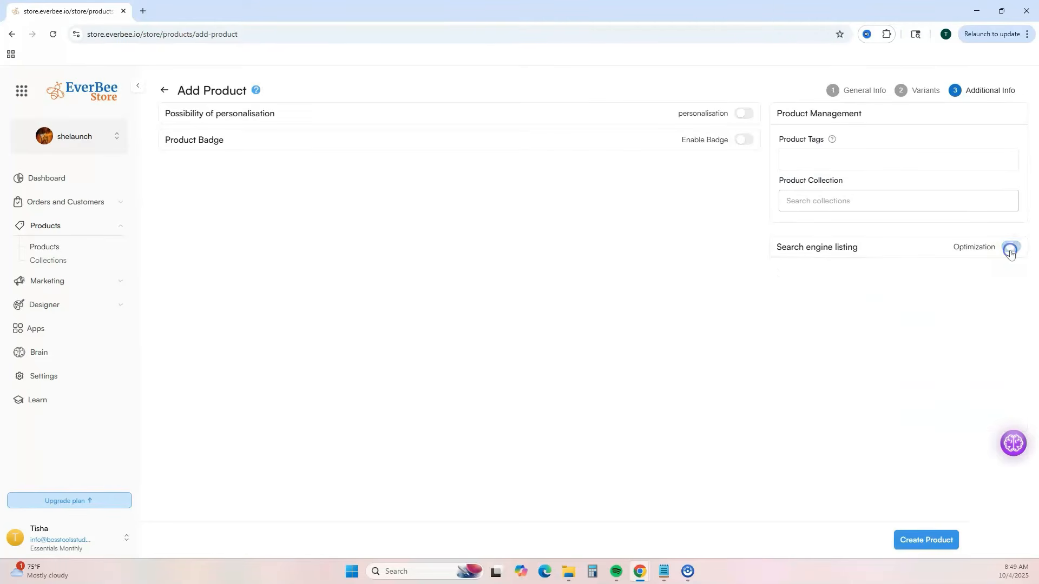
click(1010, 250)
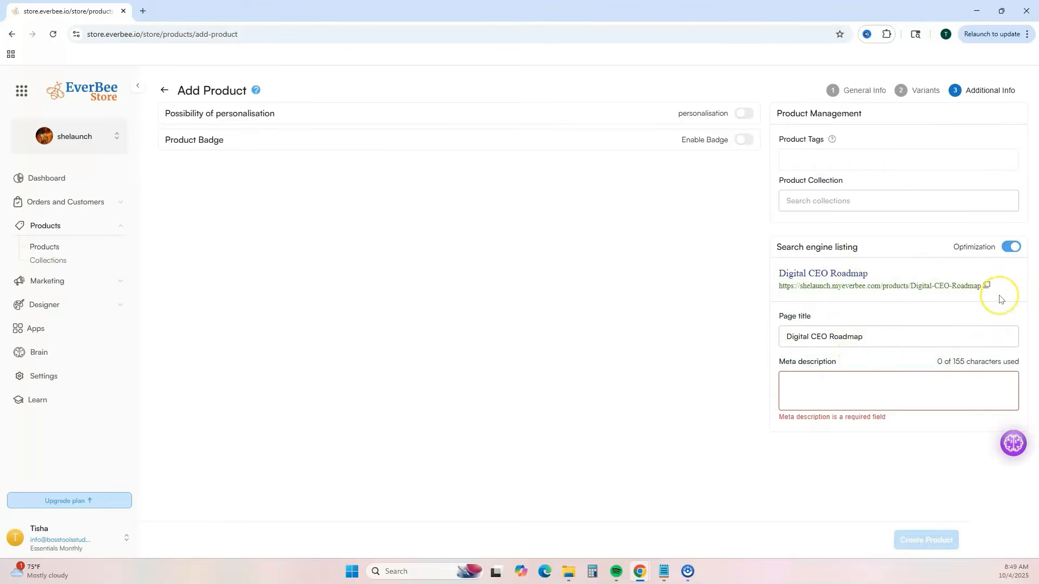
- Enter the meta description "Tired of feeling stuck? The Digital CEO Roadmap is your simple step-by-step guide to starting your digital product business."
click(838, 381)
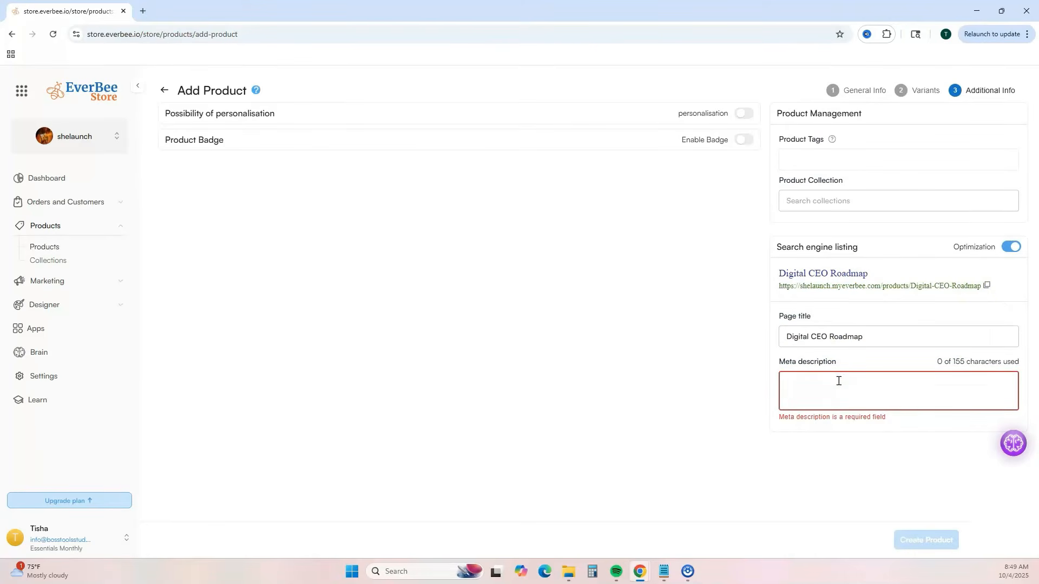
click(936, 394)
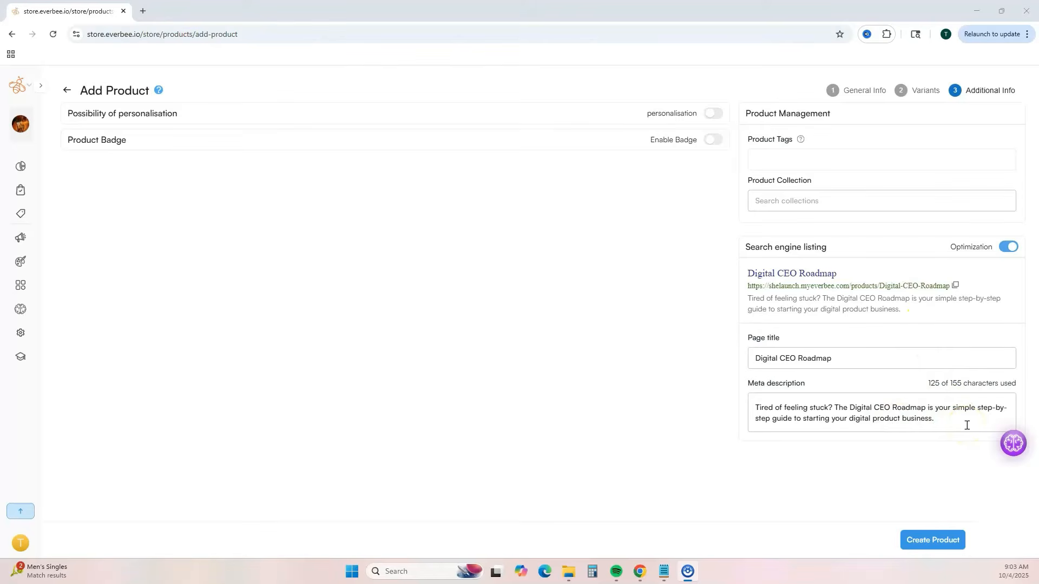
- Open the Brain AI assistant chat alongside the product's additional info
mouse_move(1010, 453)
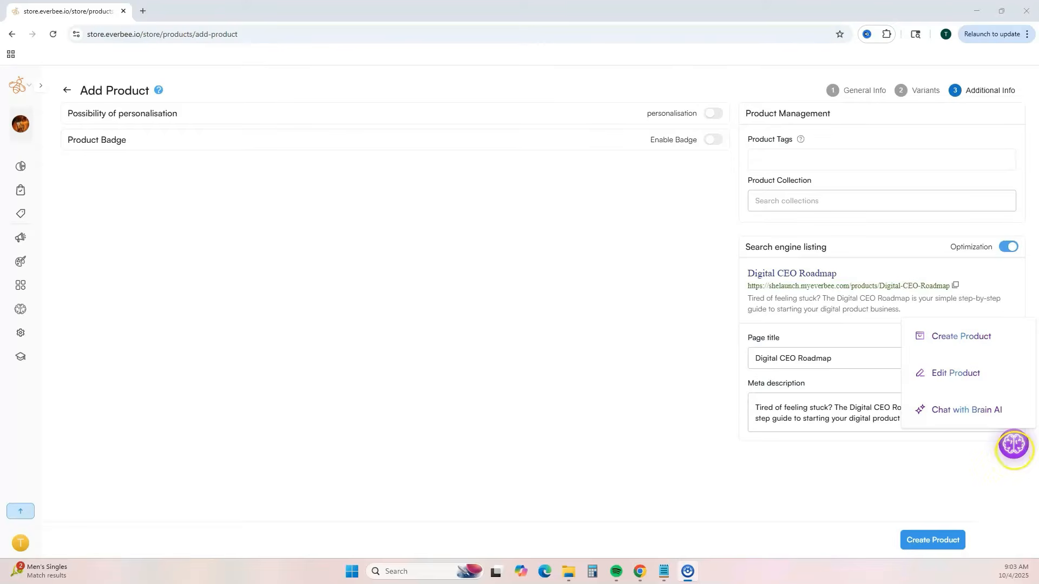
click(1011, 444)
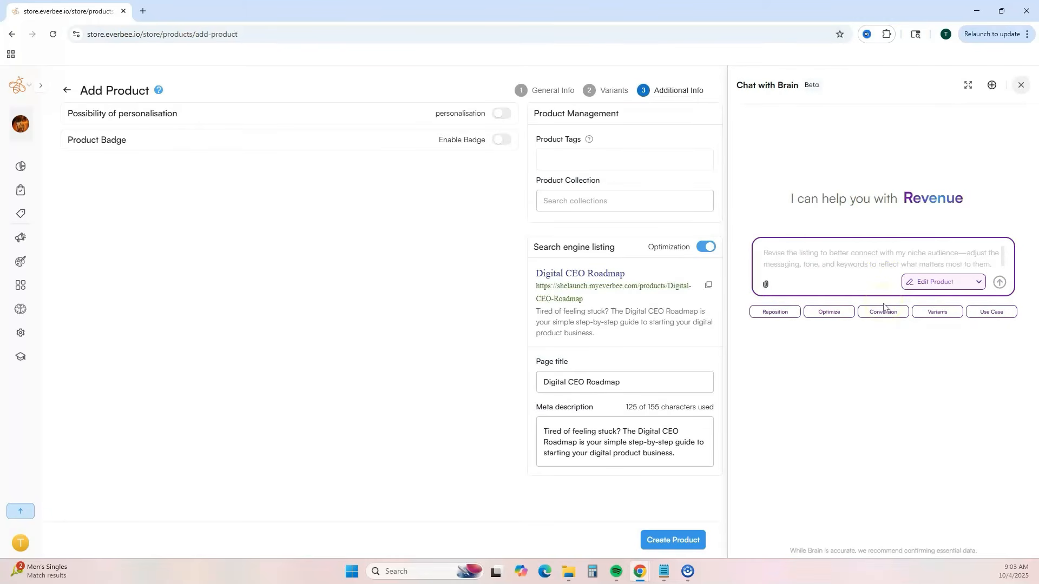
- Close the Brain AI chat and create the Digital CEO Roadmap product
click(1021, 86)
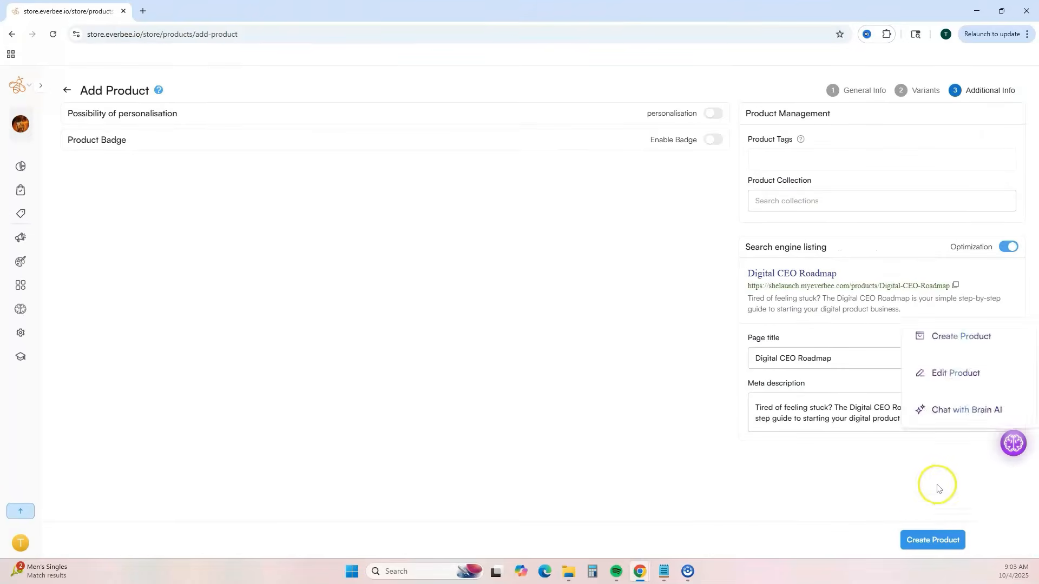
click(926, 538)
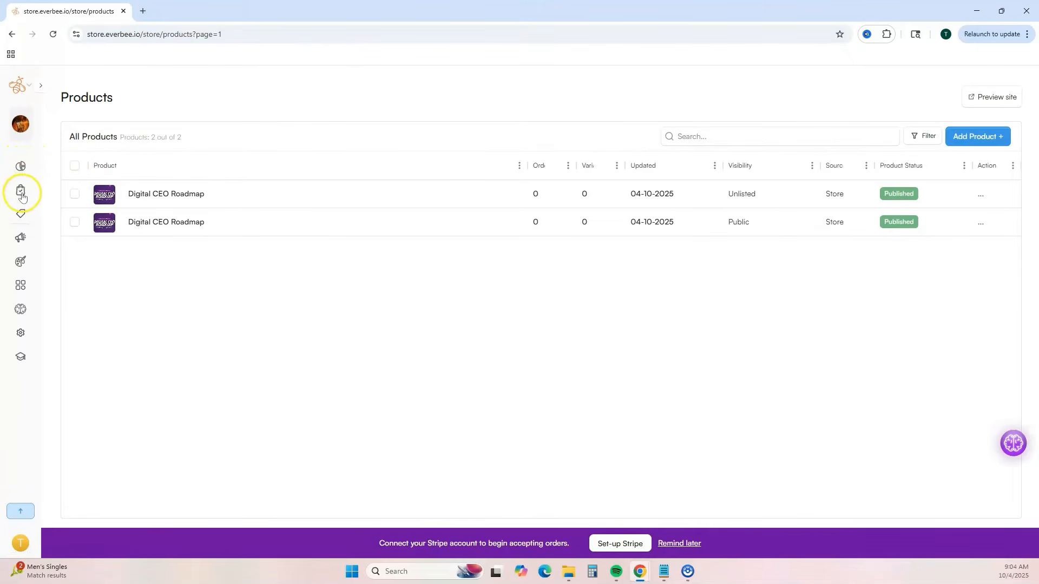
- Preview the public Digital CEO Roadmap listing on the online store, view its second product image, and close the preview
click(21, 214)
click(22, 231)
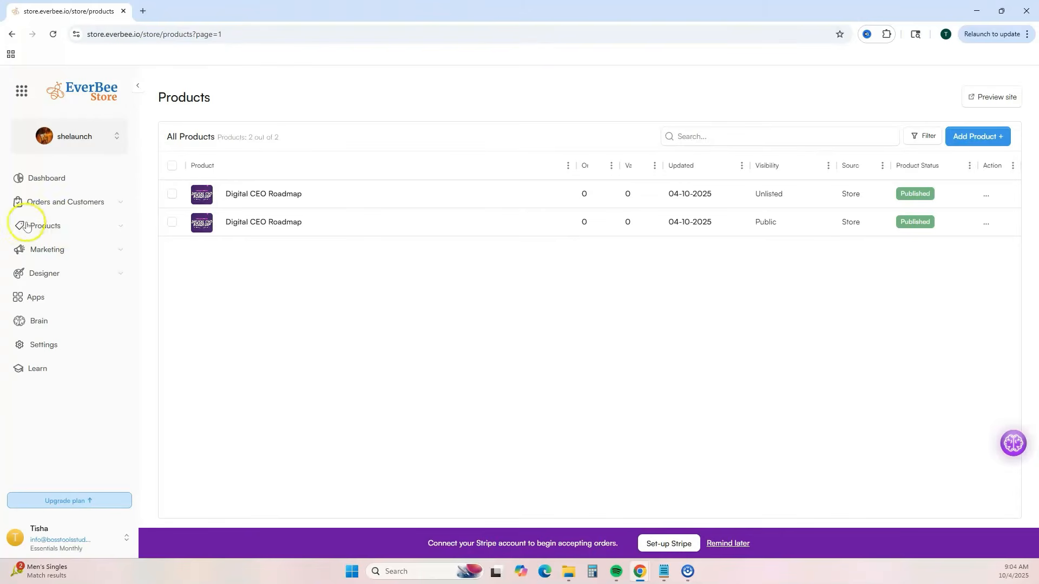
click(119, 225)
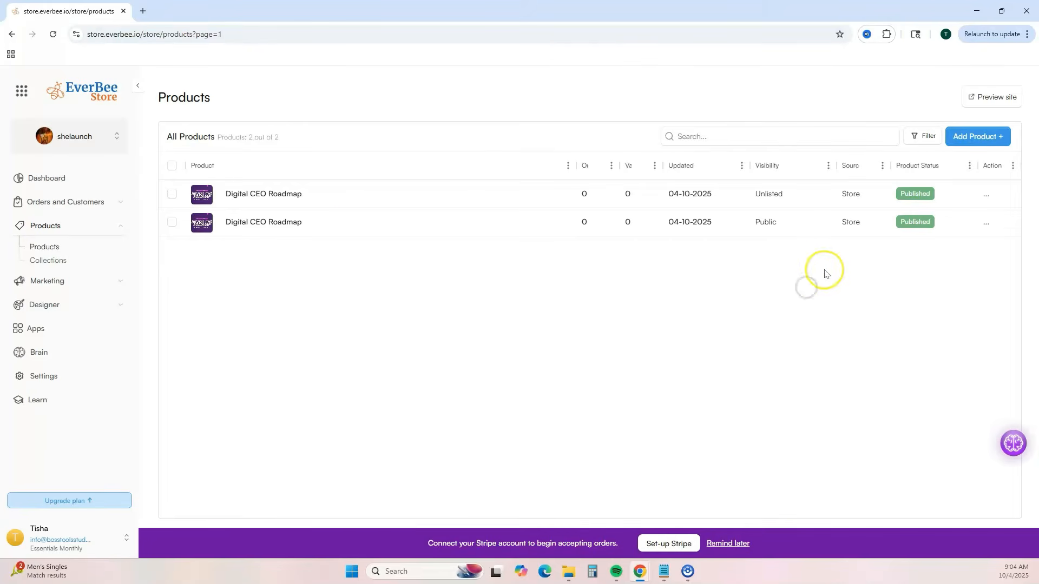
mouse_move(340, 221)
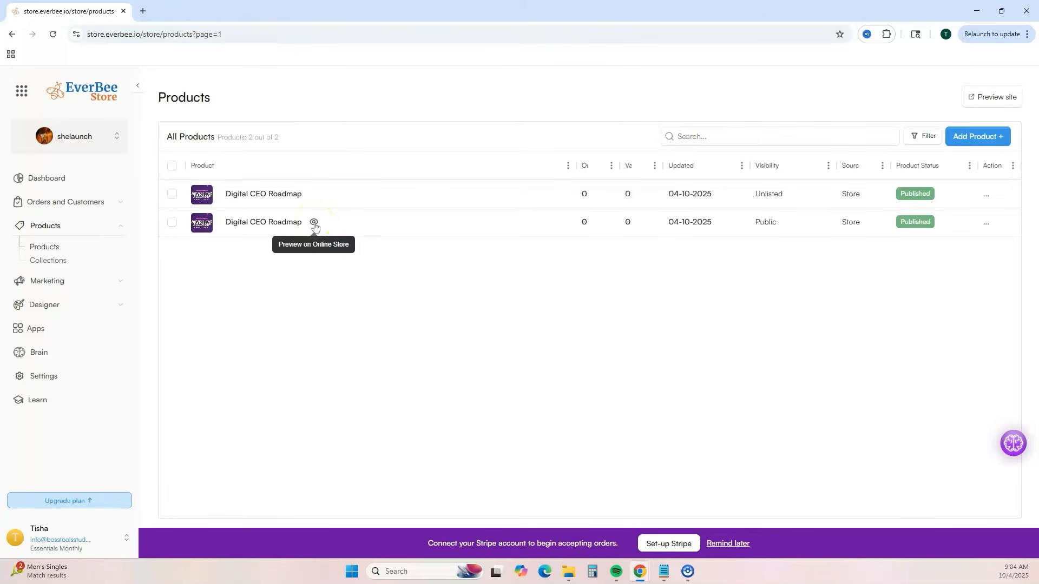
click(313, 222)
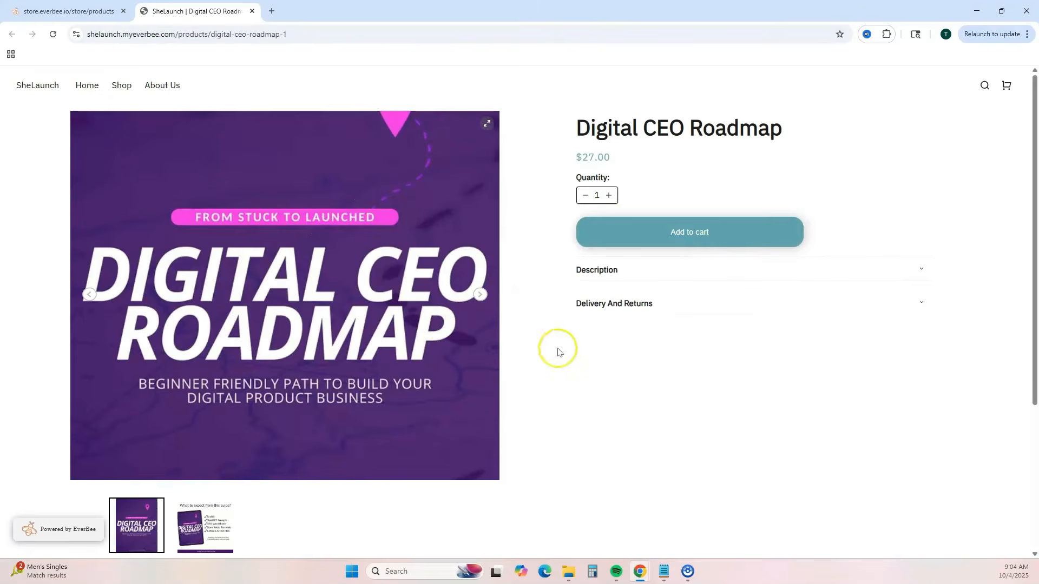
click(478, 296)
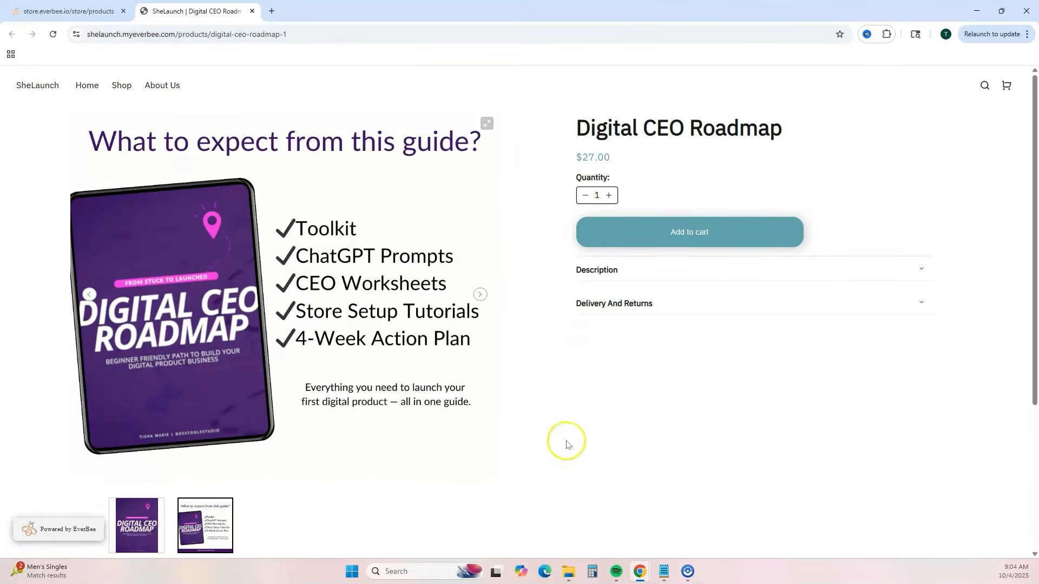
key(ctrl+w)
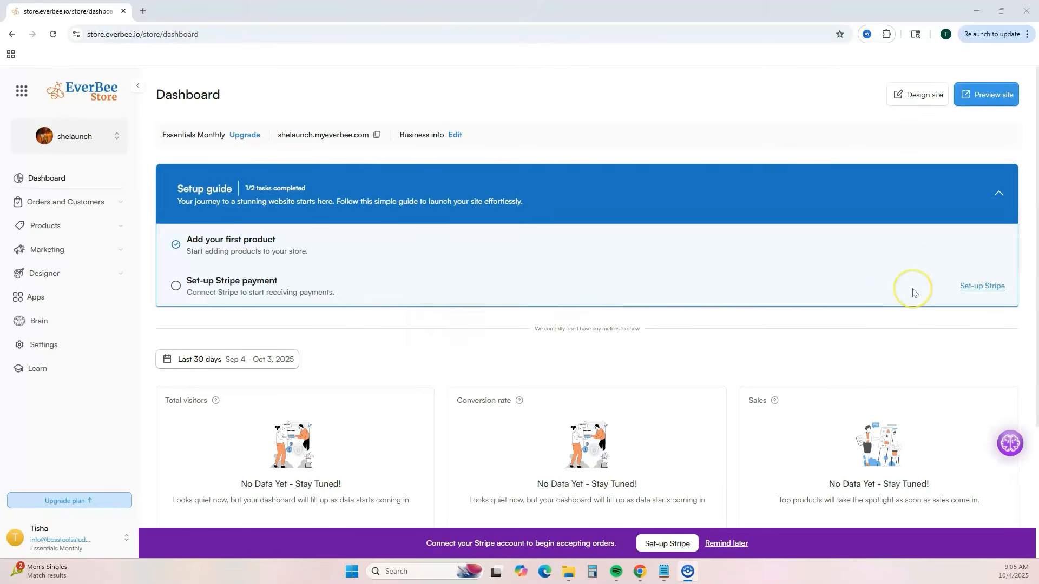
- Examine the store dashboard's metrics and its date range options, keeping the Last 30 days range
scroll(830, 309, down, 1)
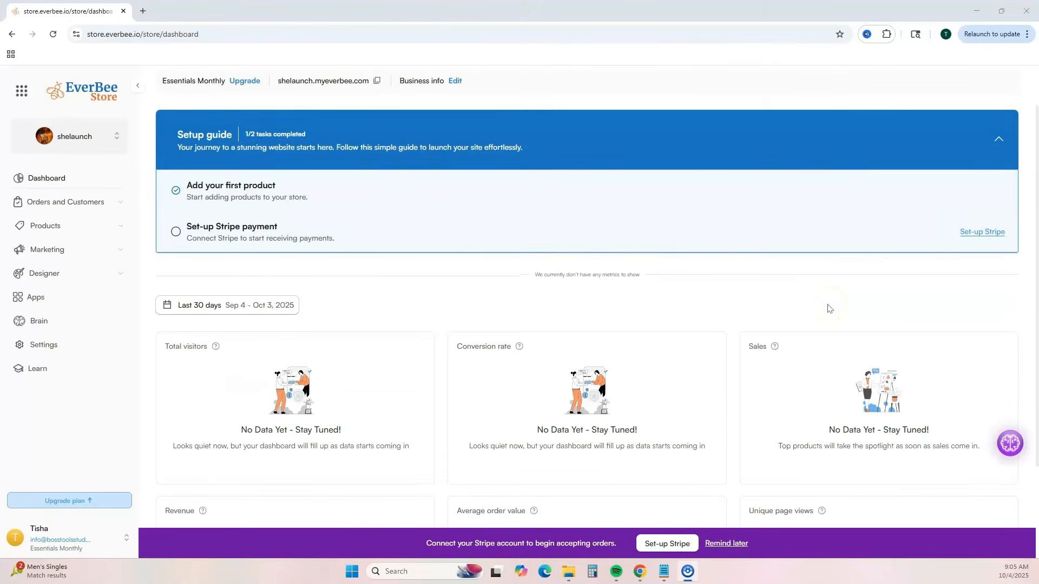
scroll(830, 309, down, 2)
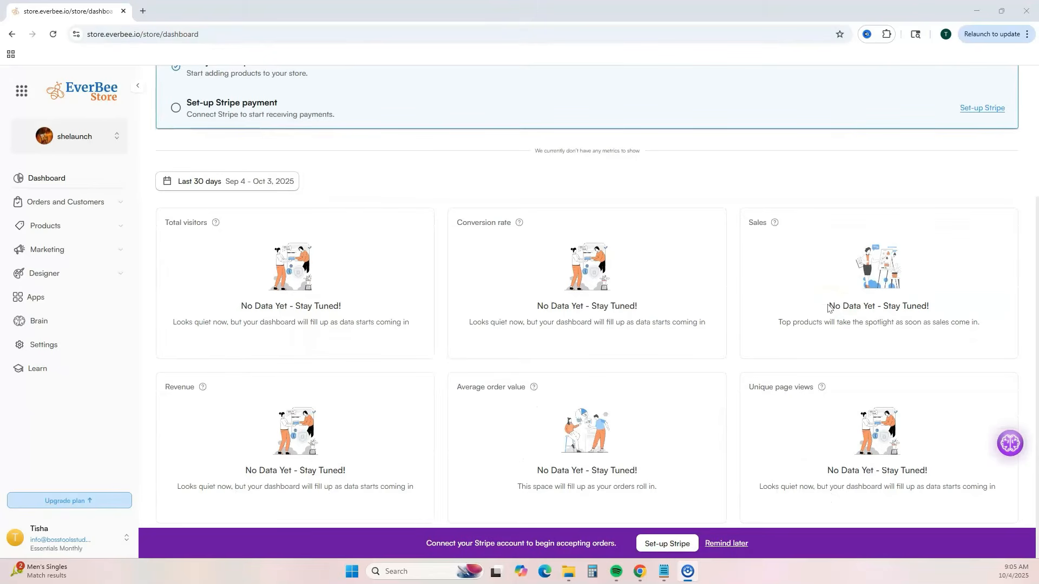
click(261, 182)
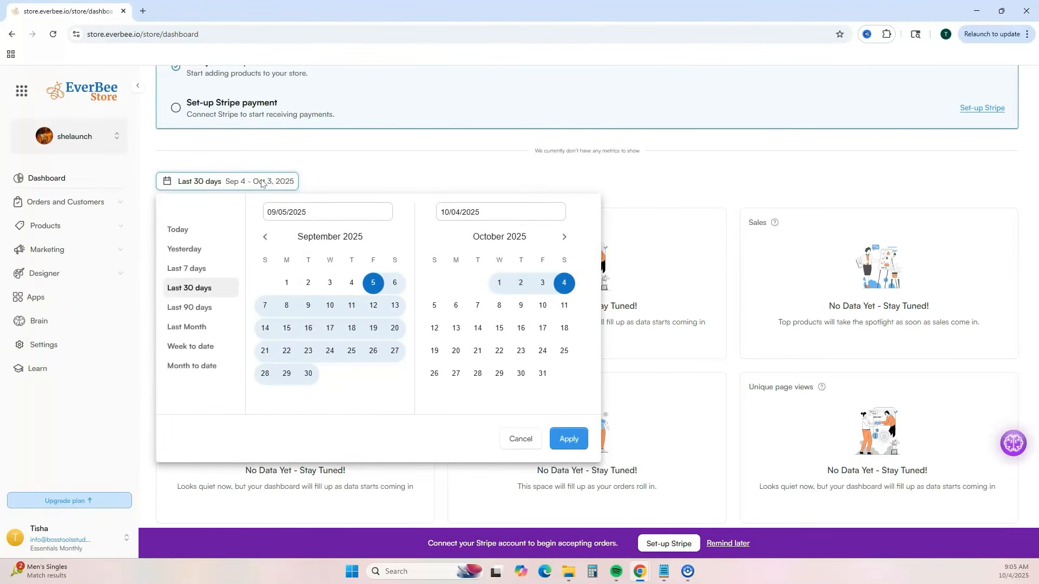
click(492, 180)
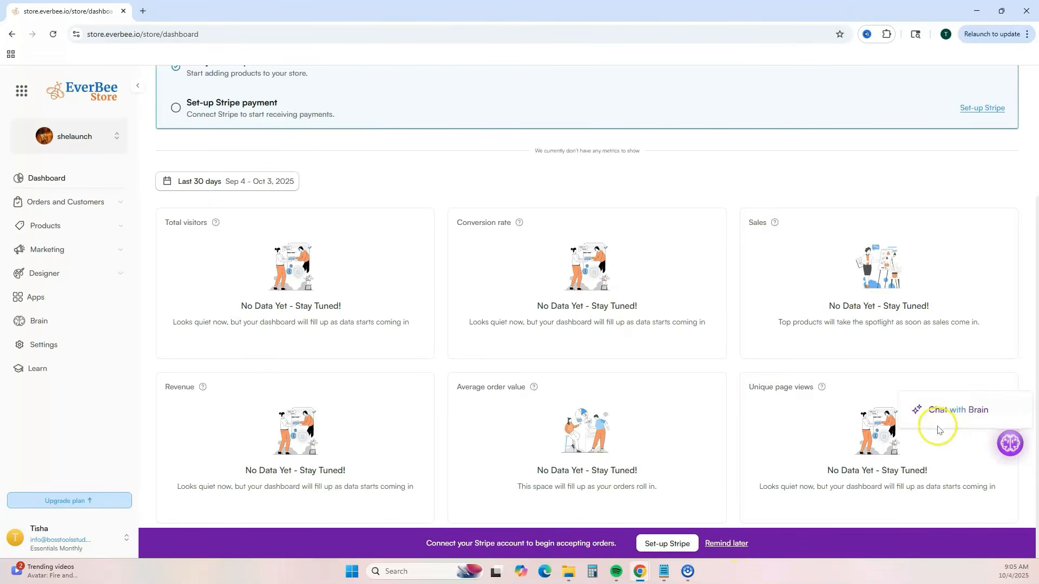
- View the store's Orders & shipping page and its Customers page
click(89, 205)
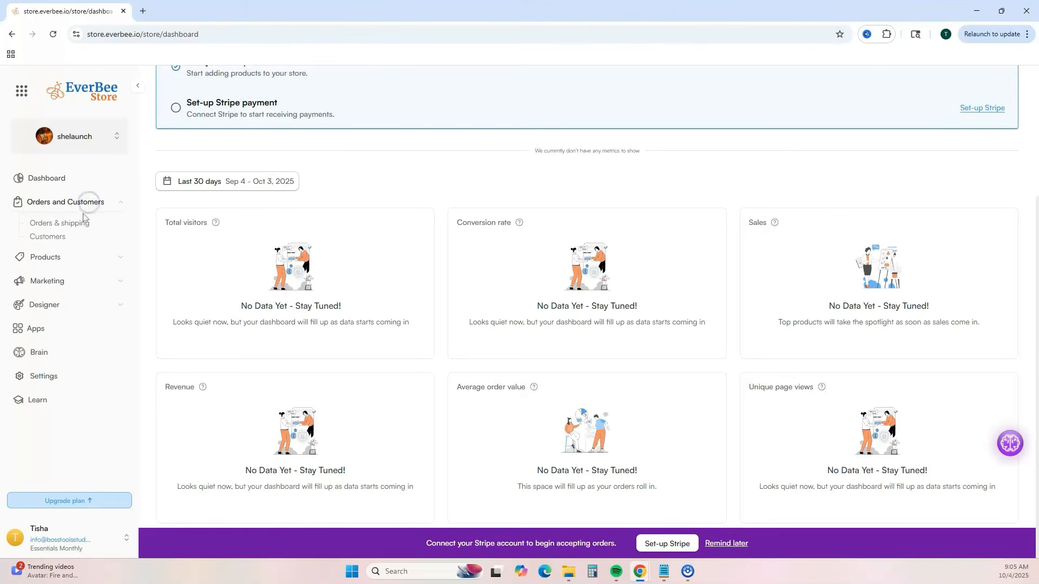
click(81, 223)
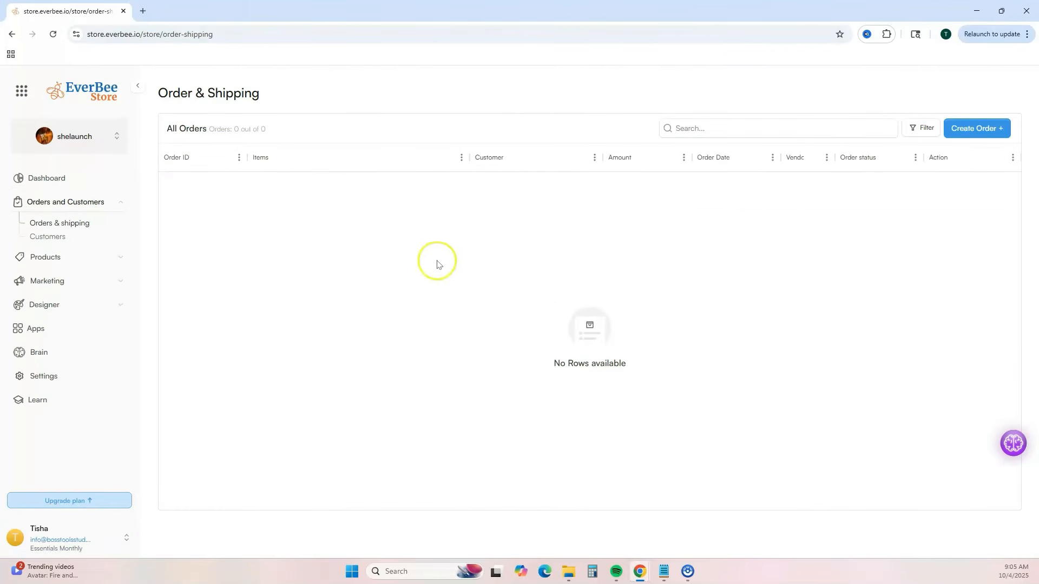
click(62, 239)
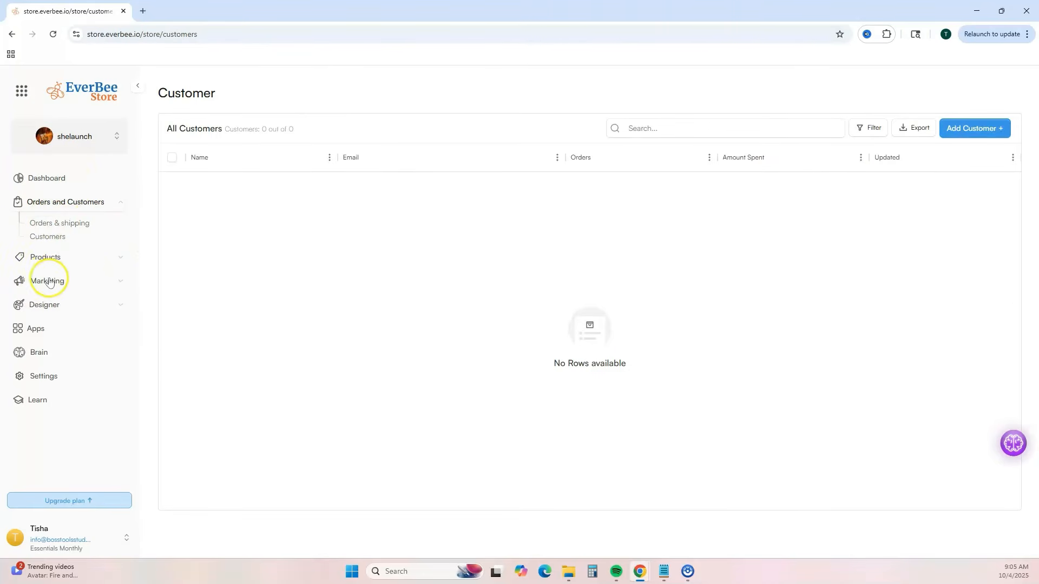
- Open the Welcome Series in the store's email marketing and view the content of Welcome Email 1
click(130, 285)
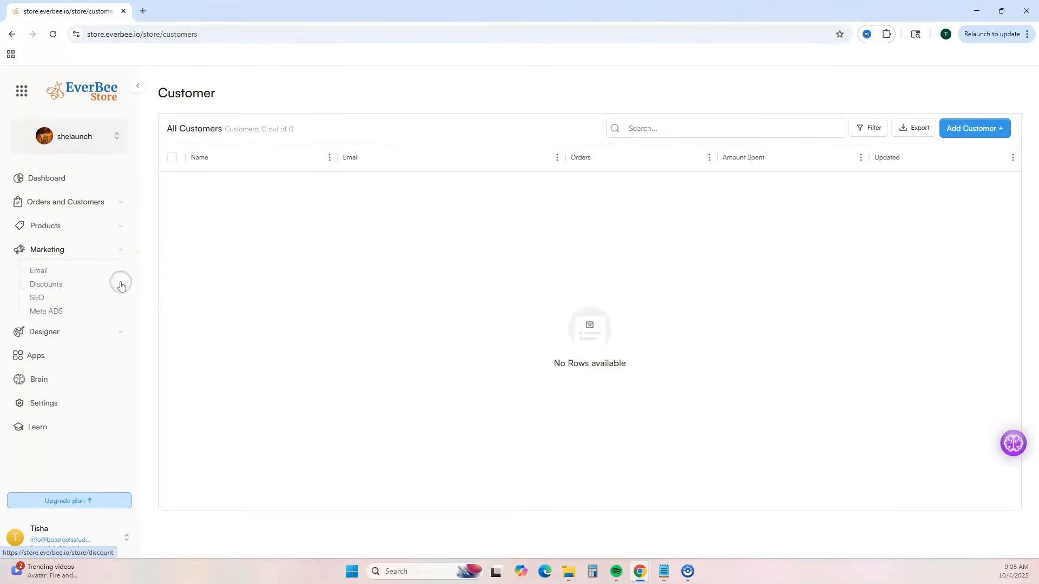
click(40, 272)
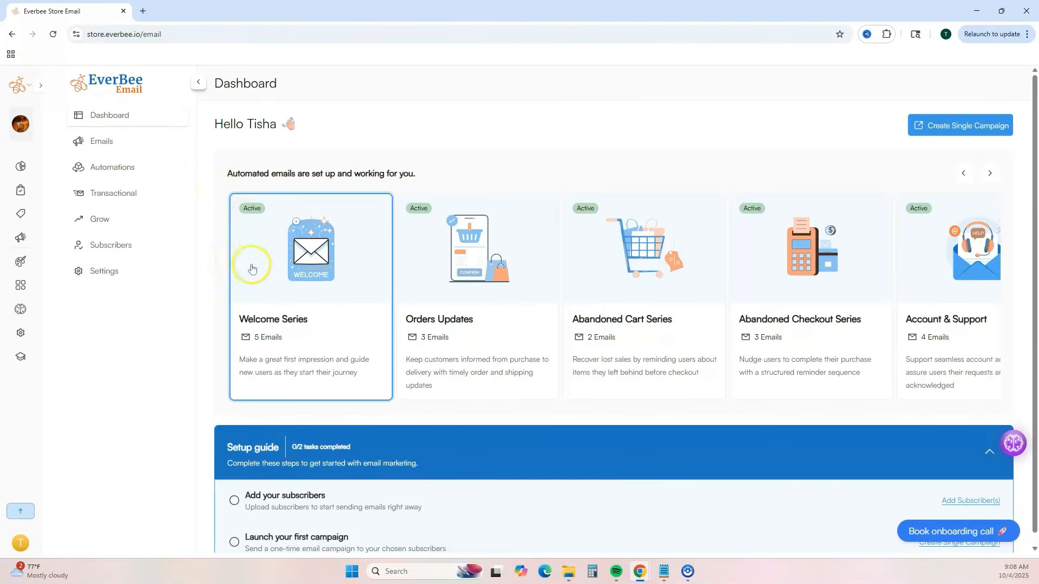
click(255, 315)
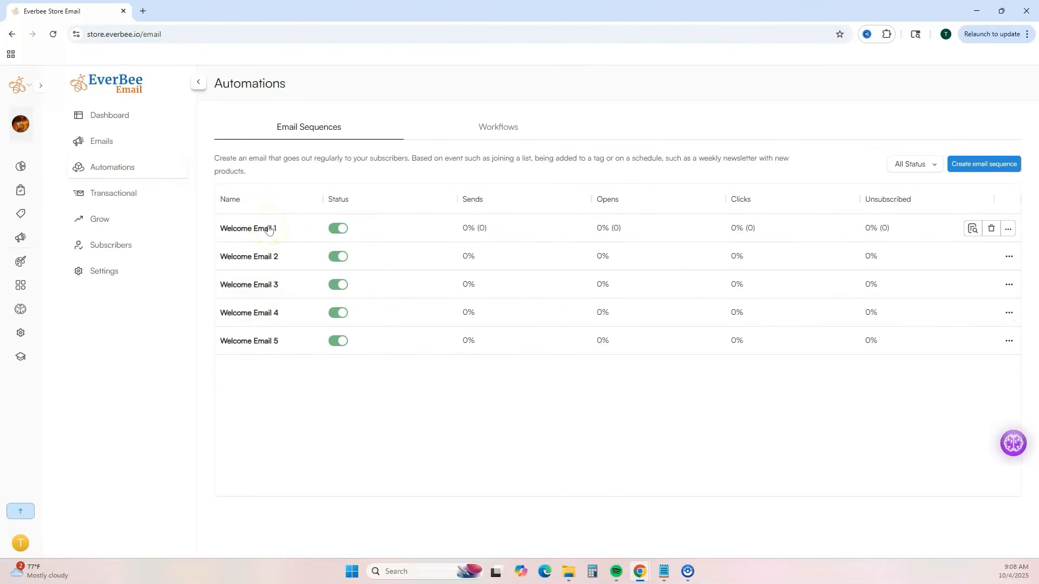
click(269, 229)
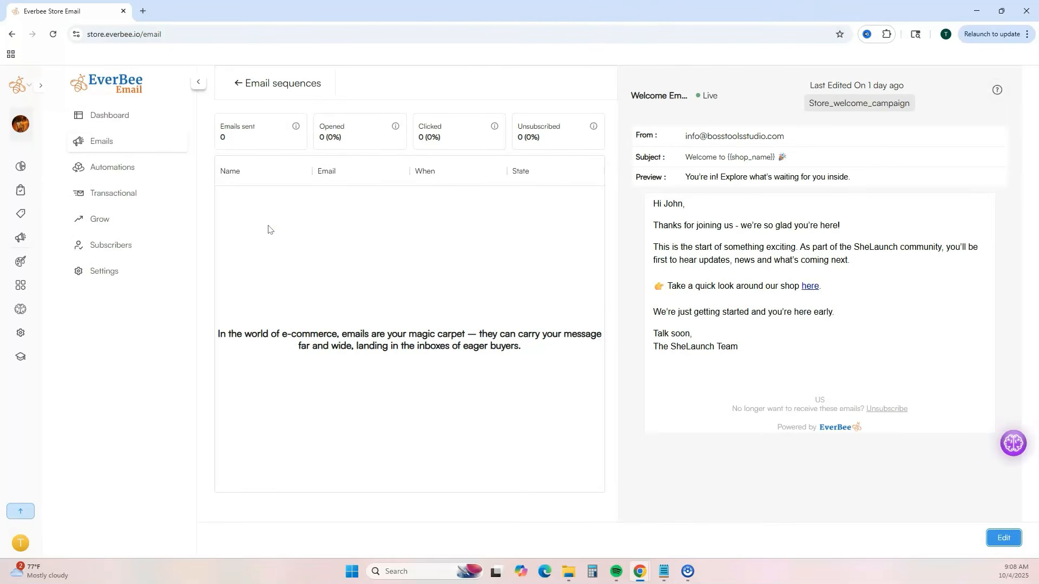
- Examine the email dashboard's automated series, including the Abandoned Cart Series, and its setup guide
click(120, 143)
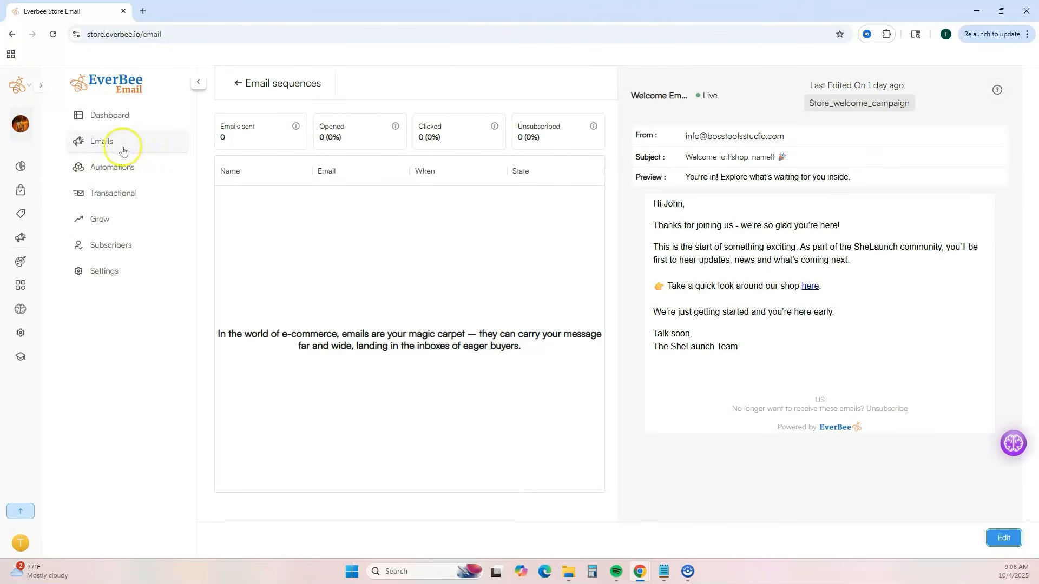
click(491, 323)
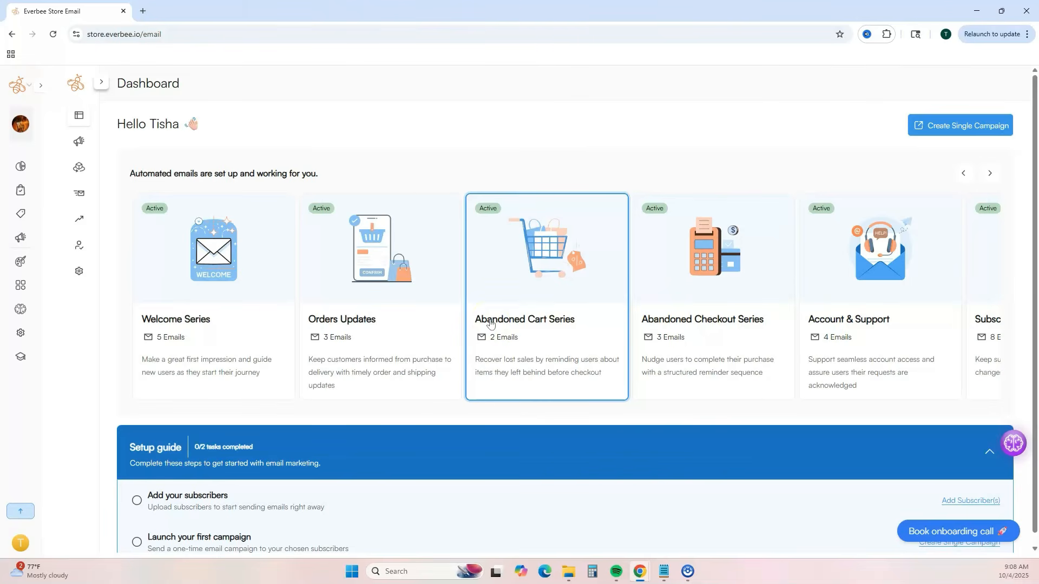
scroll(218, 507, down, 1)
click(218, 507)
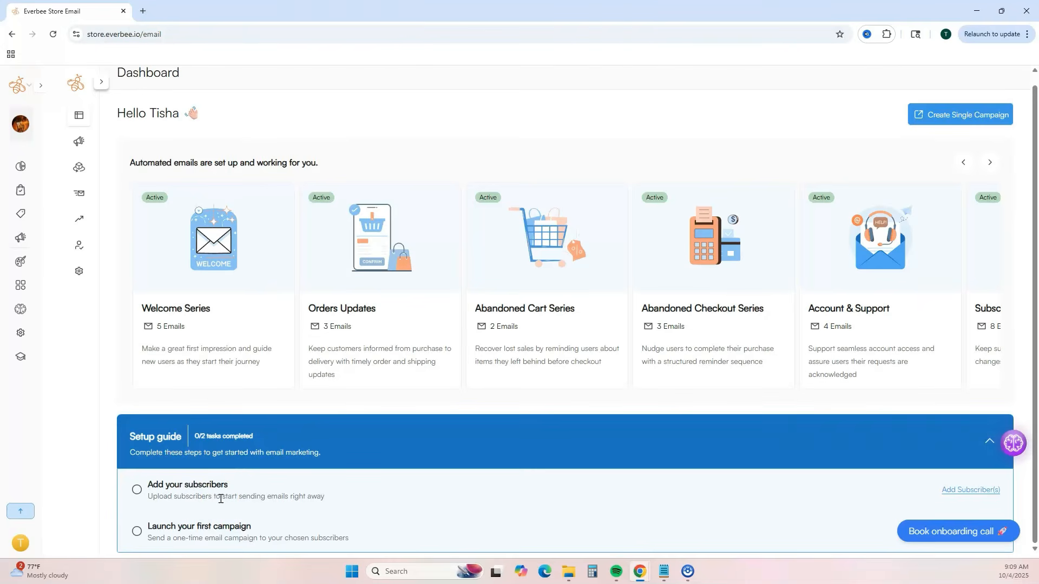
- View the email tool's landing pages under Grow and its Subscribers list
mouse_move(116, 195)
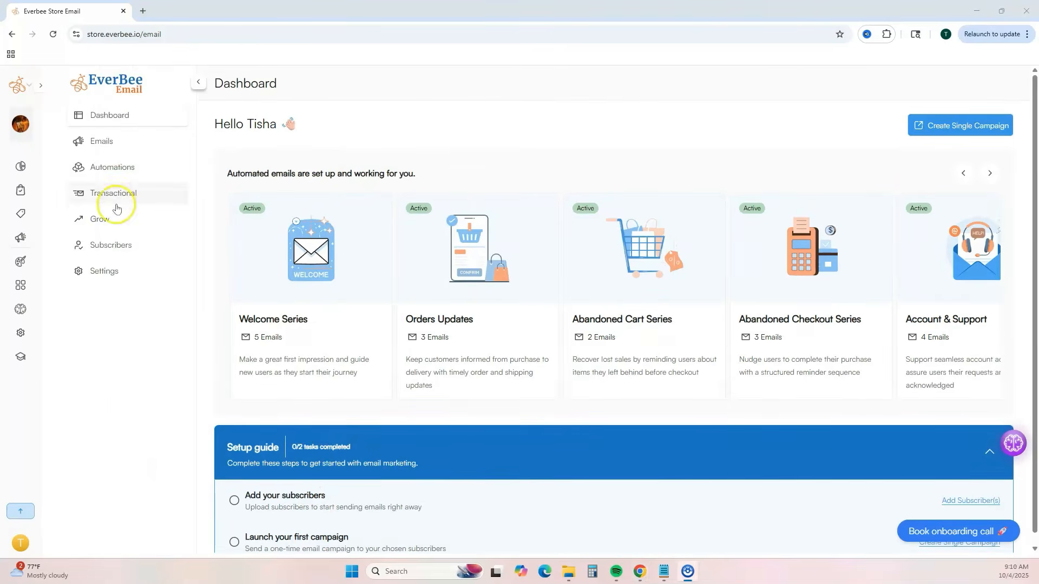
click(111, 223)
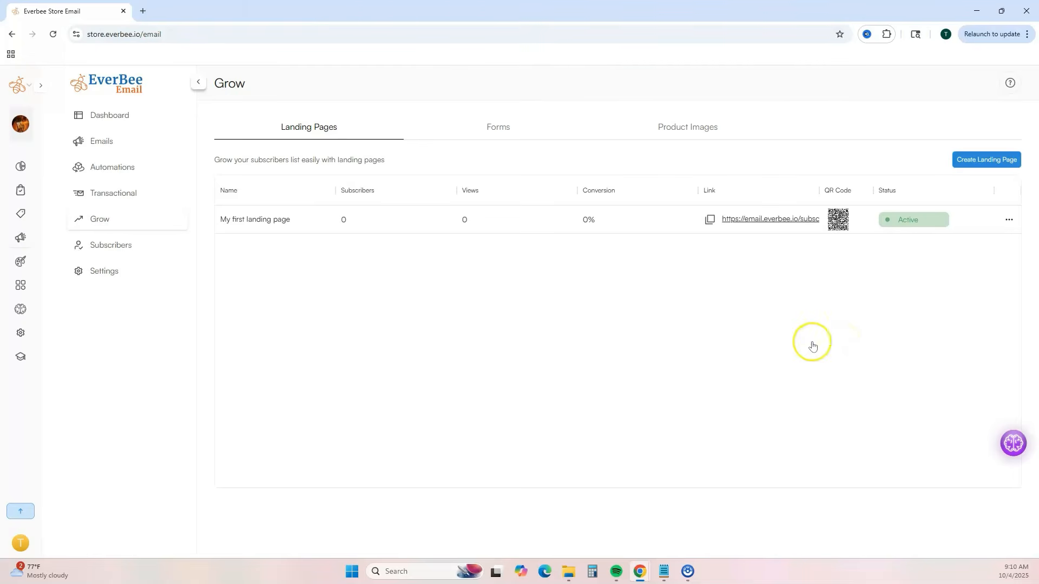
click(154, 257)
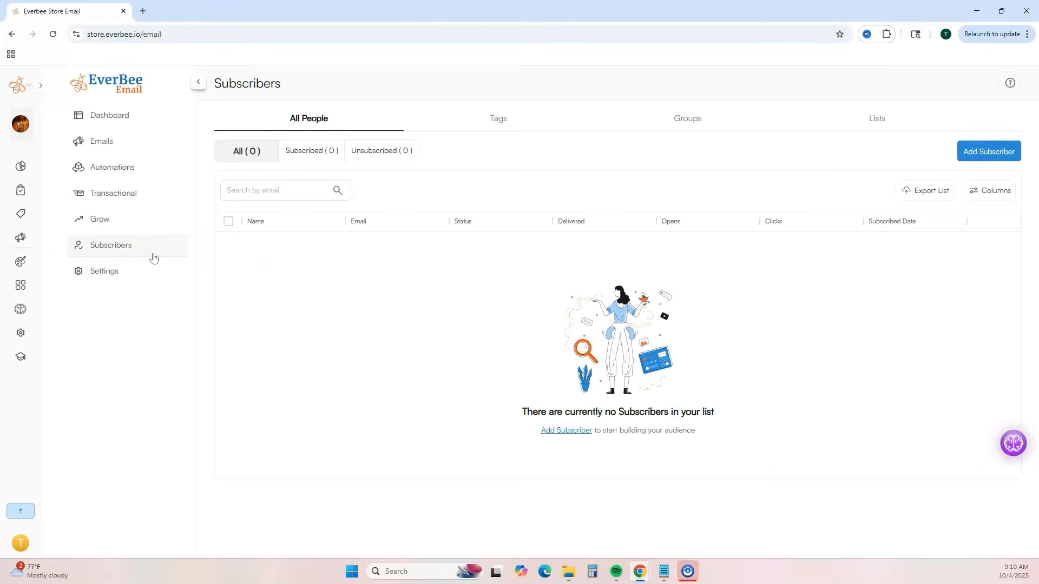
- Open the store's Discounts page from the marketing tools
click(21, 237)
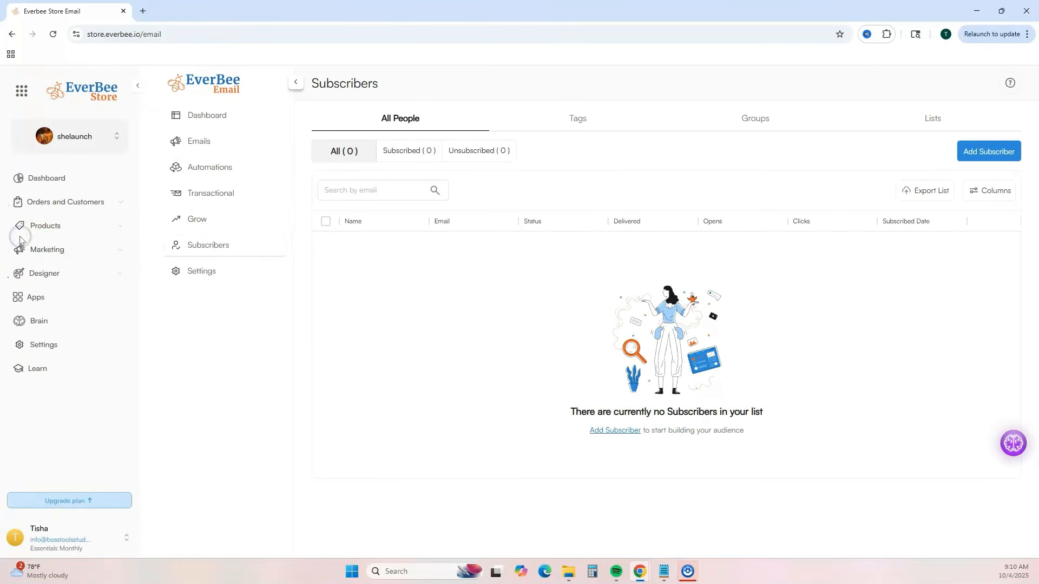
click(115, 249)
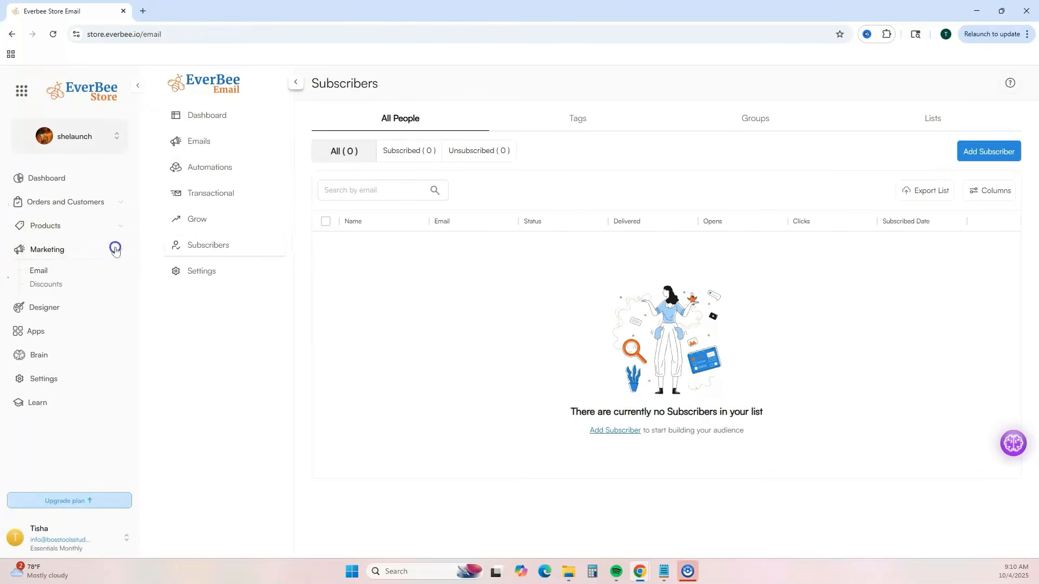
click(86, 284)
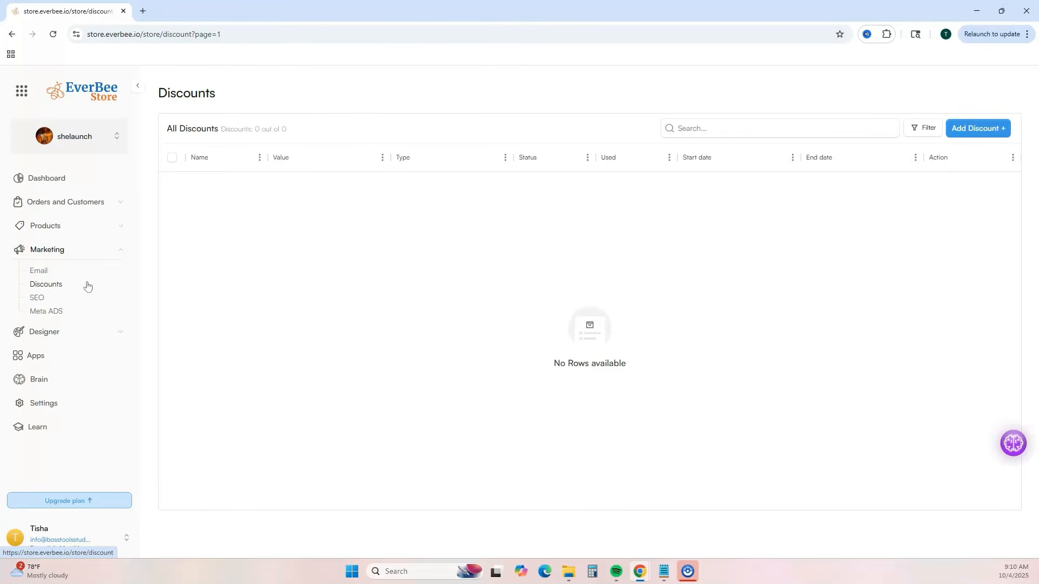
- Review the Home page's SEO settings without changing them, and open the Meta ADS option
click(37, 298)
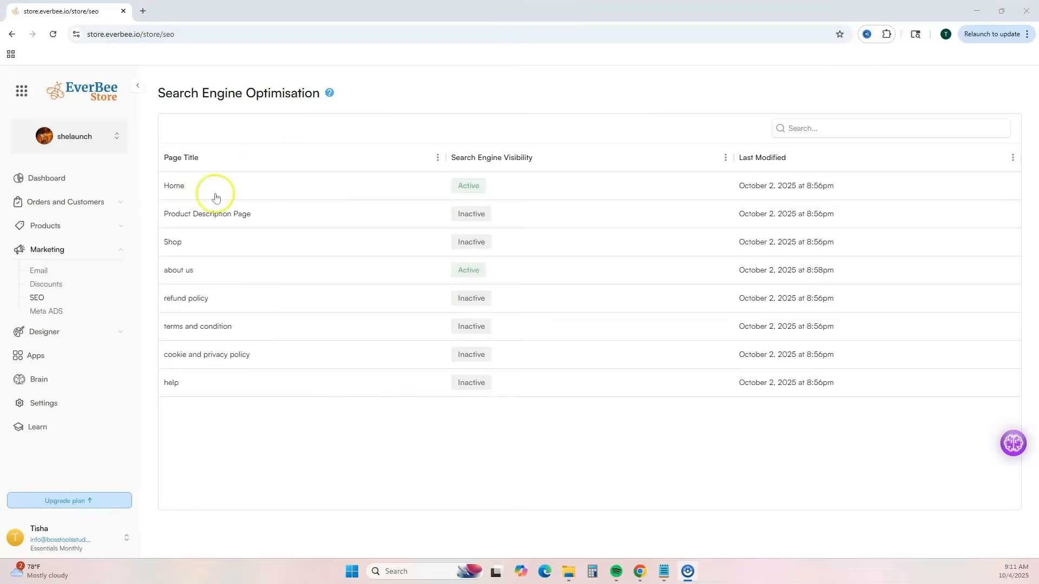
click(172, 187)
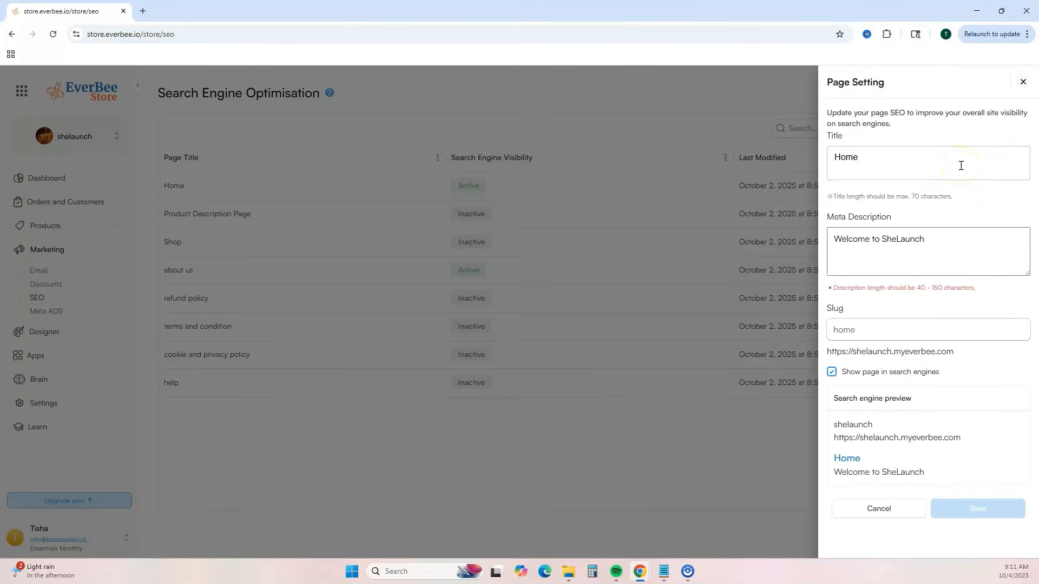
click(1023, 81)
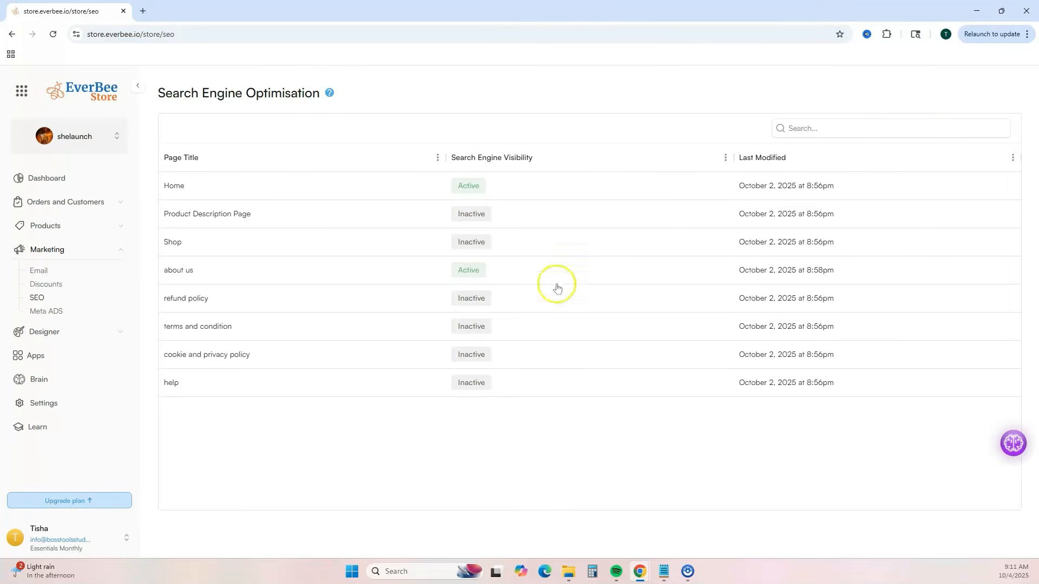
click(50, 297)
click(53, 311)
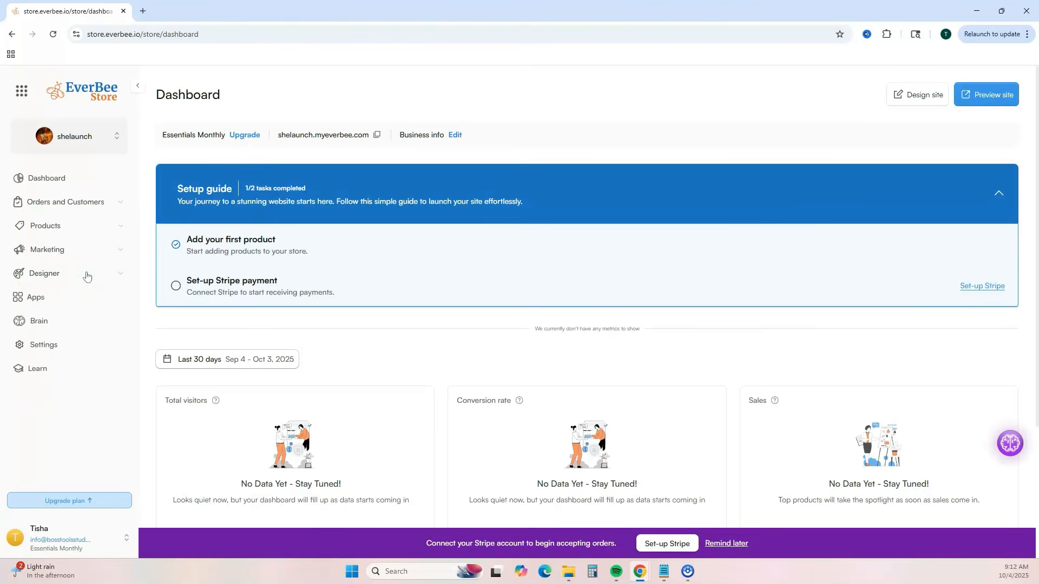
- Show the Designer options and view the apps available in the App Market
click(86, 276)
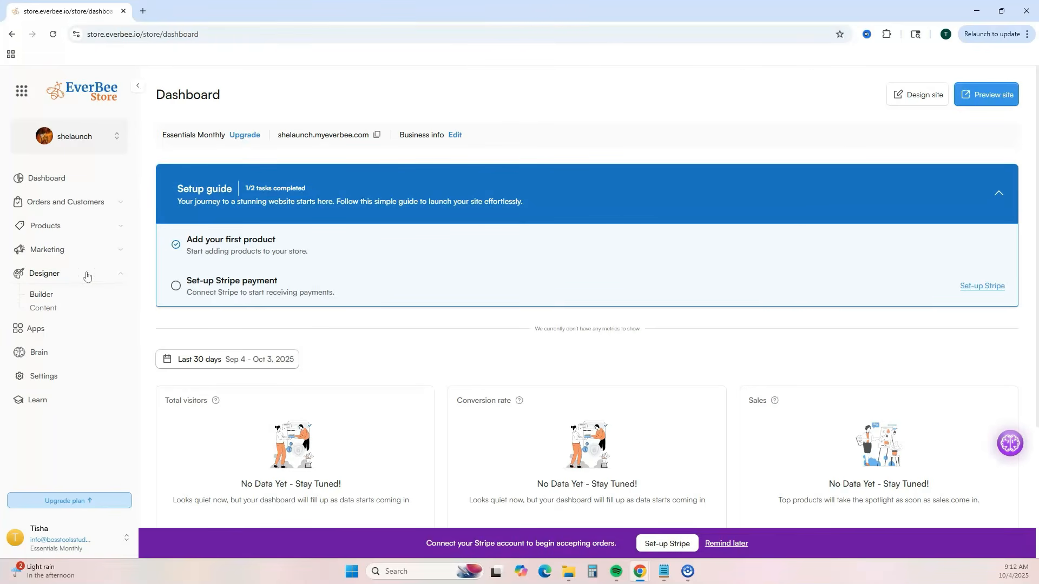
click(69, 328)
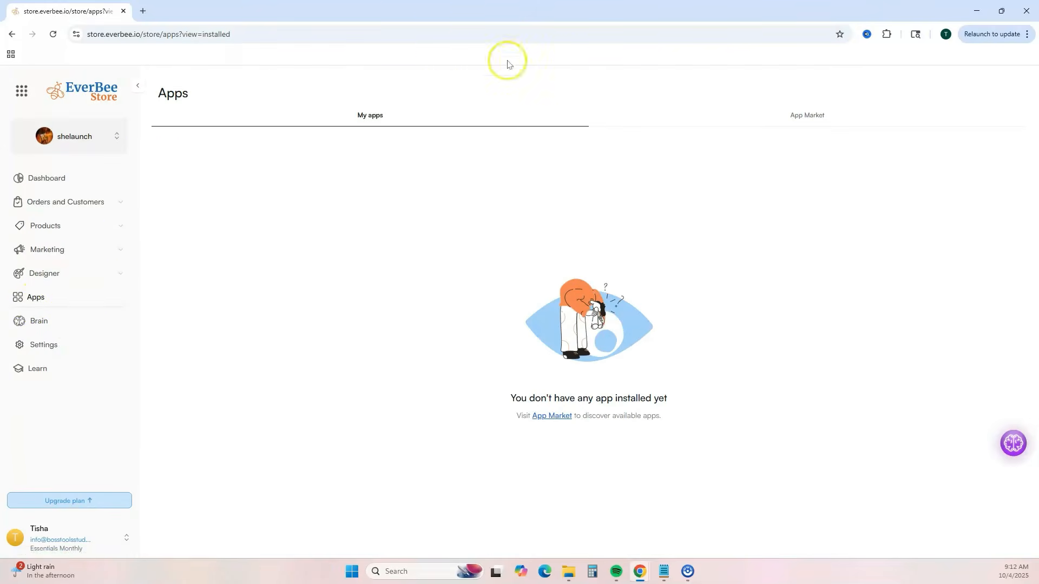
click(787, 123)
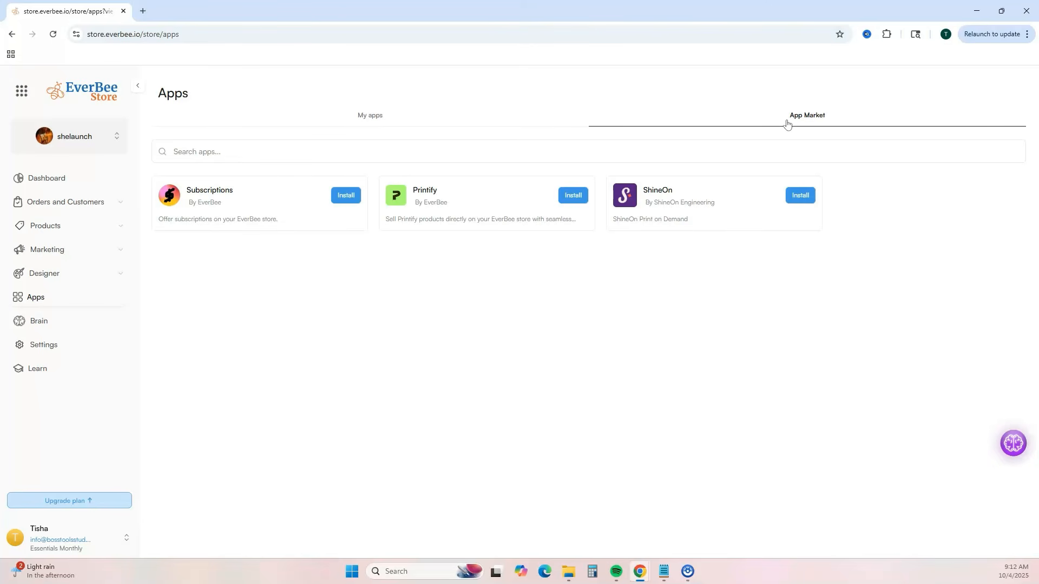
- View the EverBee Brain data source map, open the Chat with Brain assistant, and close it
click(42, 320)
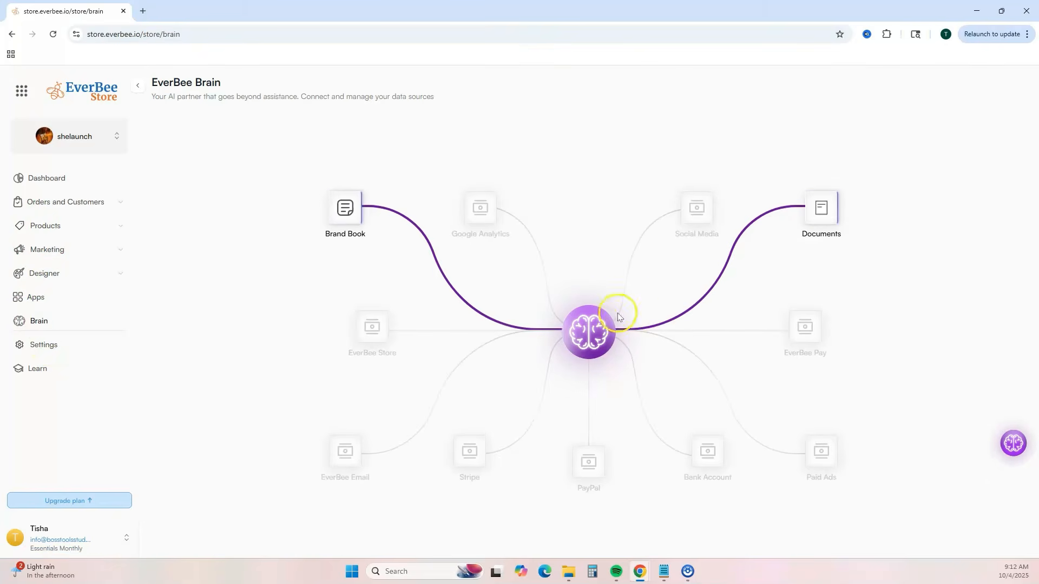
click(1013, 443)
click(1013, 444)
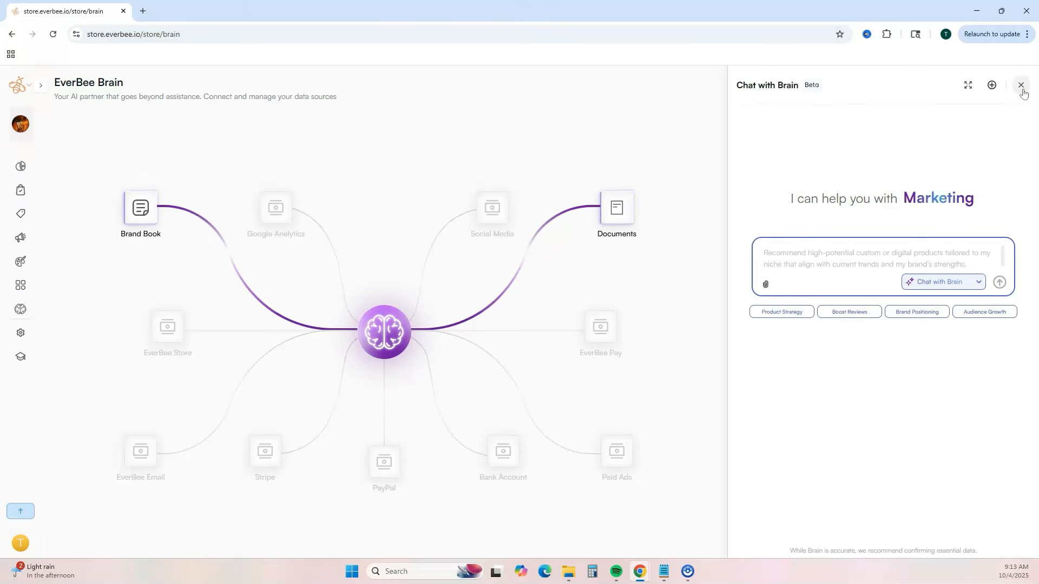
click(1020, 85)
- View the general site settings and open the Learn tutorials
click(21, 332)
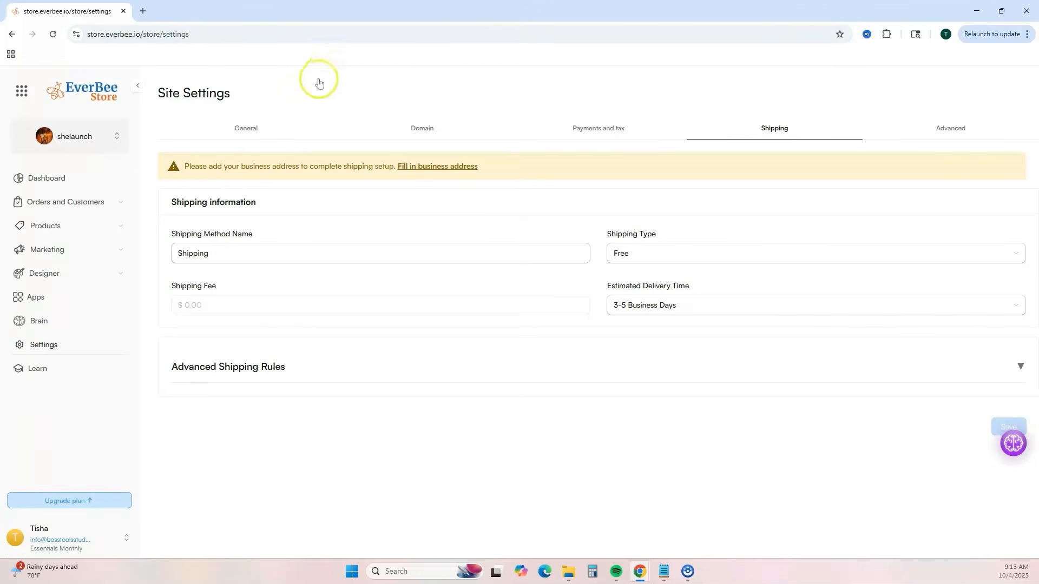
click(262, 120)
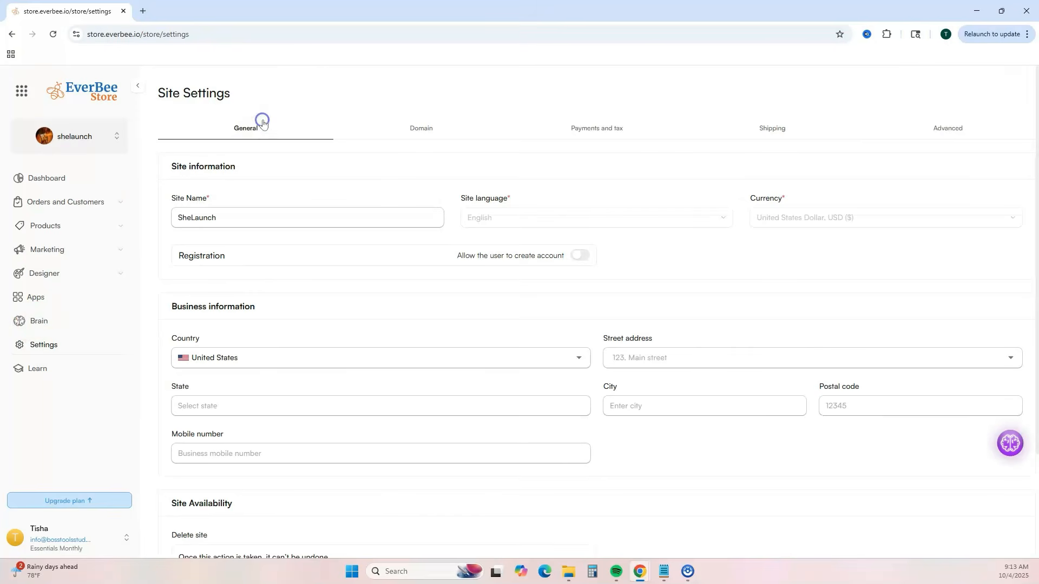
click(44, 371)
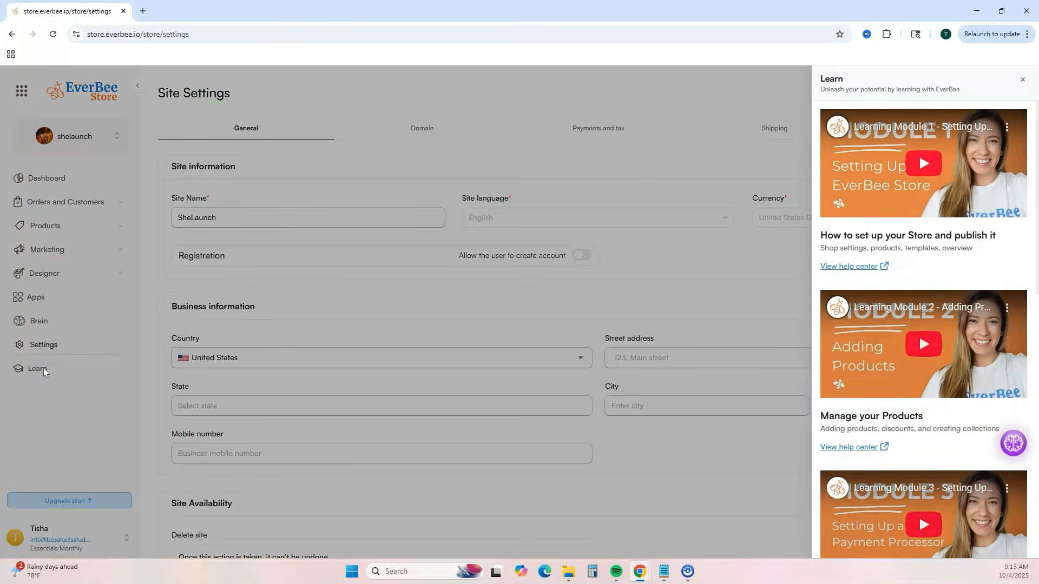